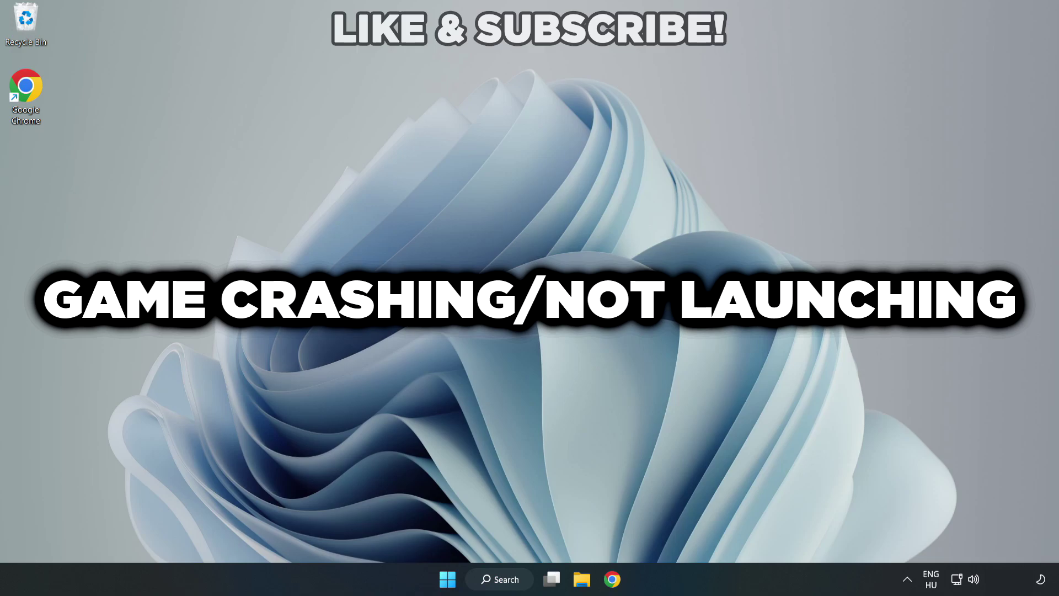
- Search Windows for 'device manager' and launch Device Manager from the results
{"action": "left_click", "coordinate": [505, 578]}
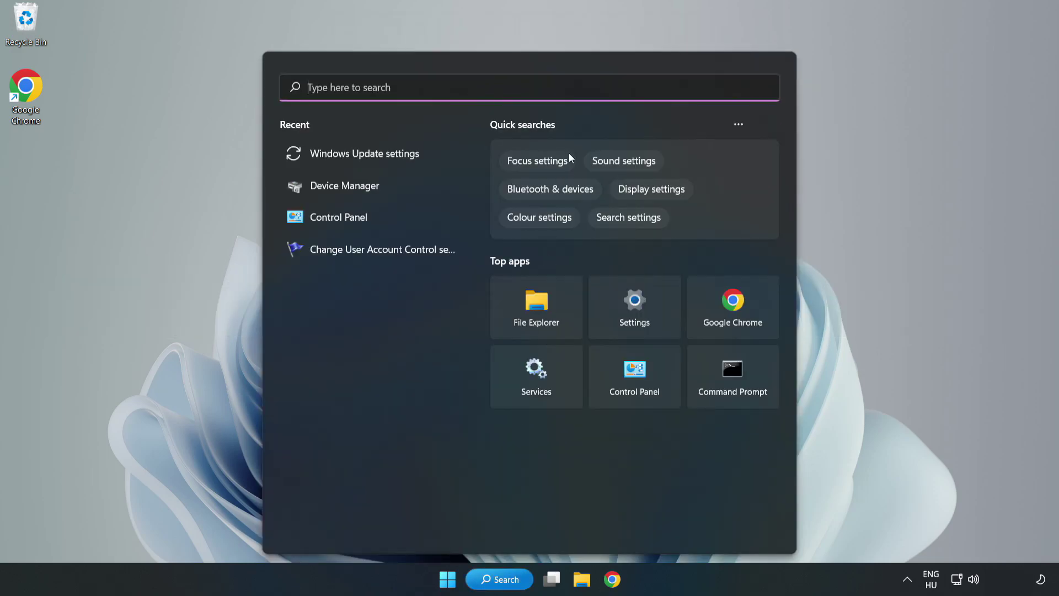
{"action": "type", "text": "device m"}
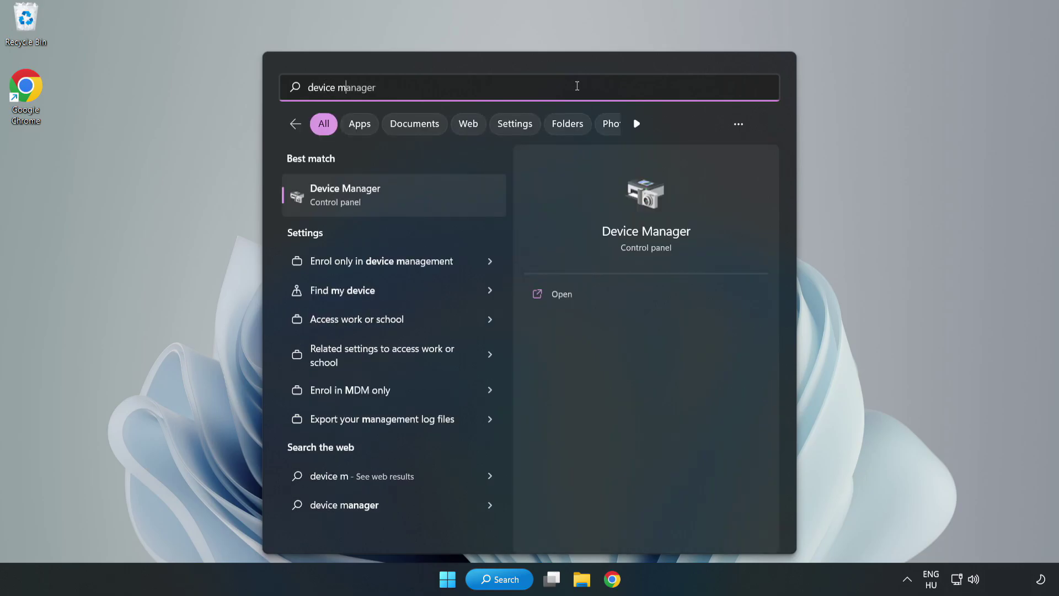
{"action": "type", "text": "anager"}
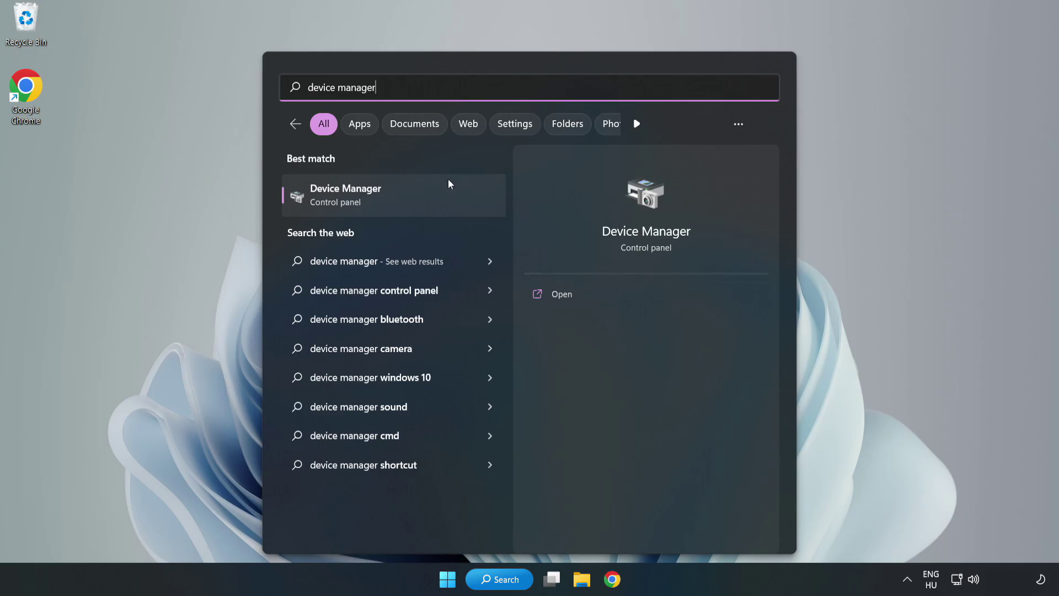
{"action": "left_click", "coordinate": [394, 201]}
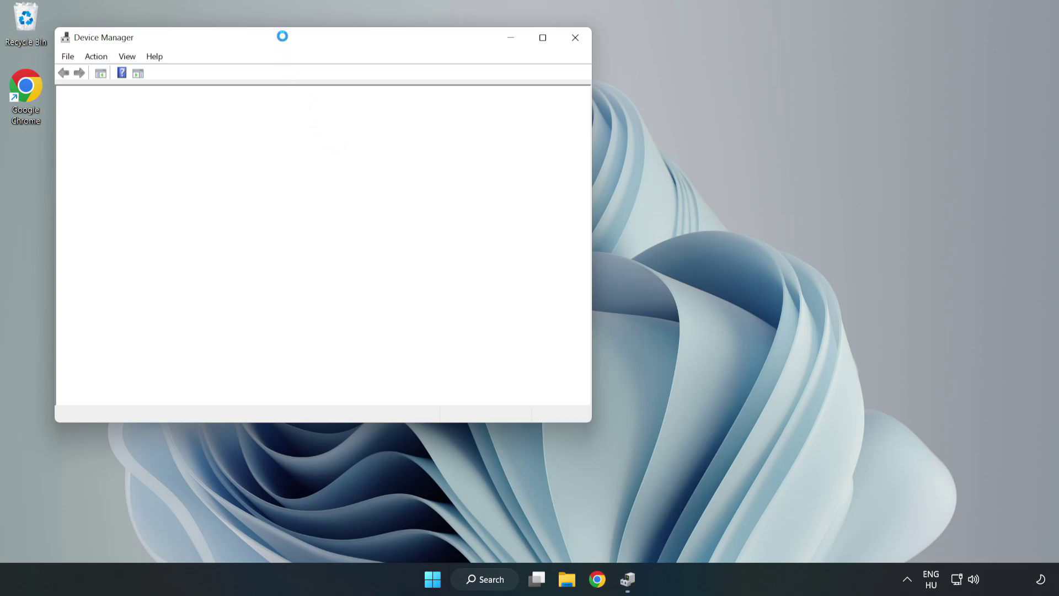
- Under Display adapters, start the Update driver wizard for the VMware SVGA 3D adapter
{"action": "left_click_drag", "start_coordinate": [283, 41], "coordinate": [471, 95]}
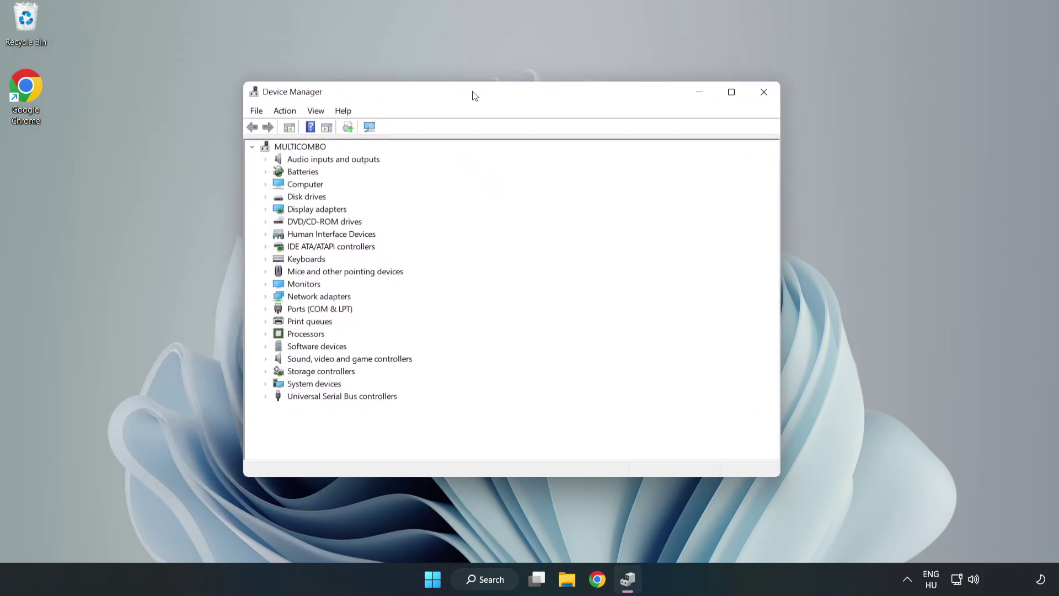
{"action": "left_click", "coordinate": [282, 210]}
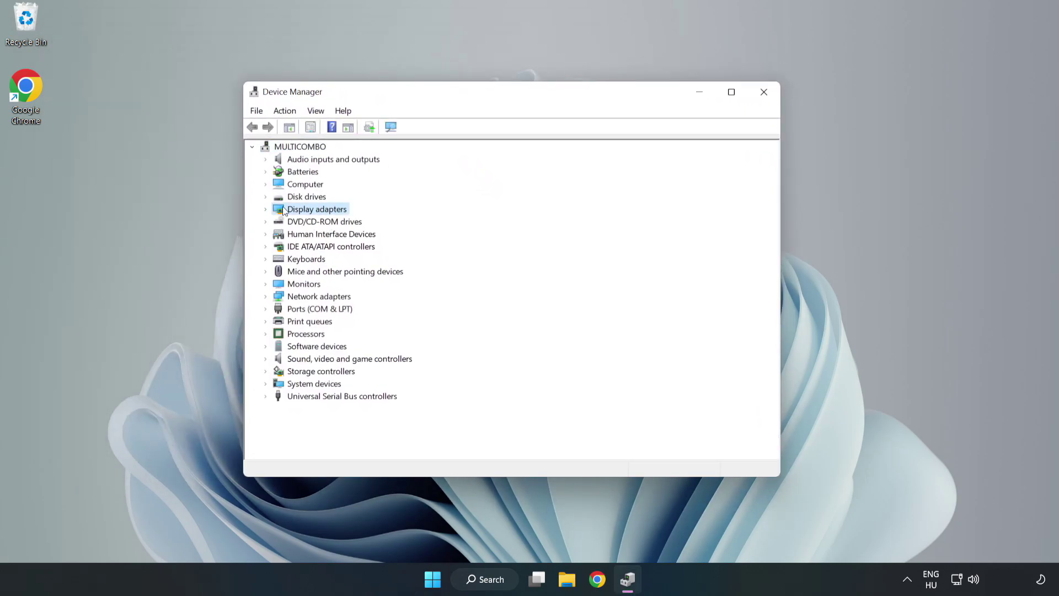
{"action": "left_click", "coordinate": [266, 211]}
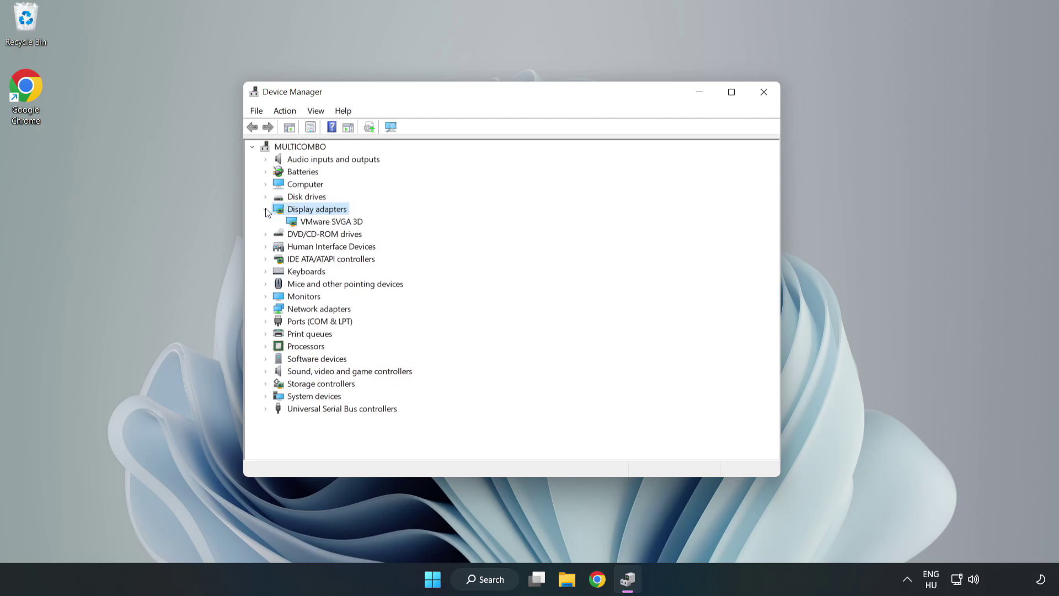
{"action": "left_click", "coordinate": [296, 224]}
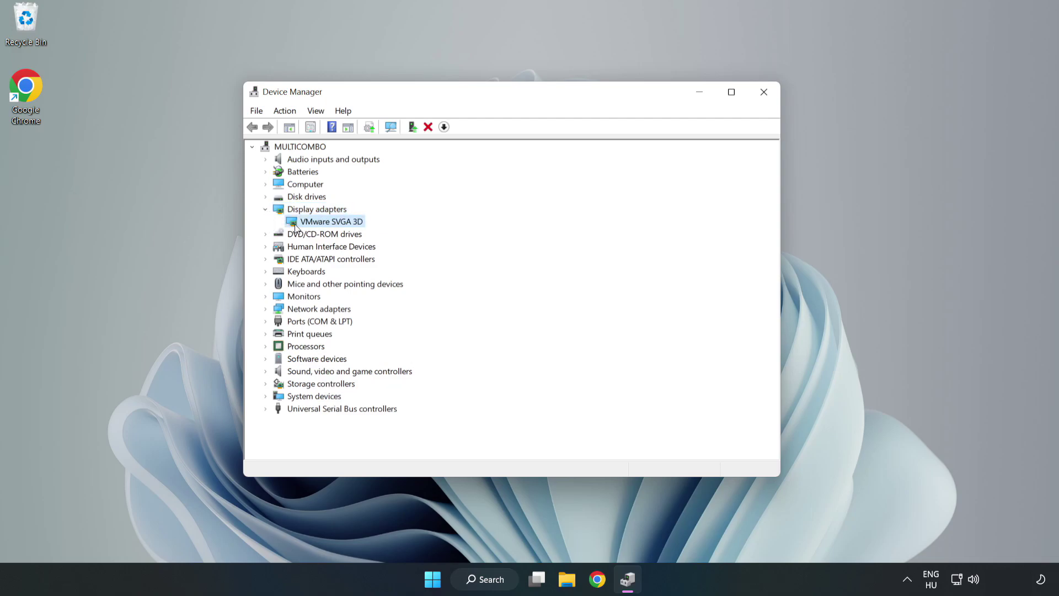
{"action": "right_click", "coordinate": [330, 225]}
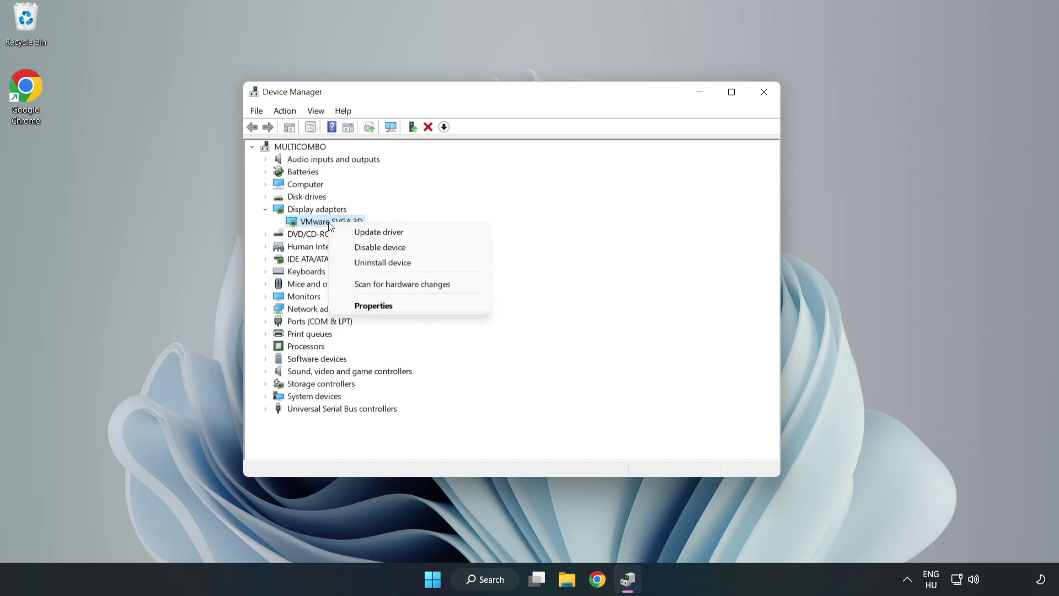
{"action": "left_click", "coordinate": [410, 235]}
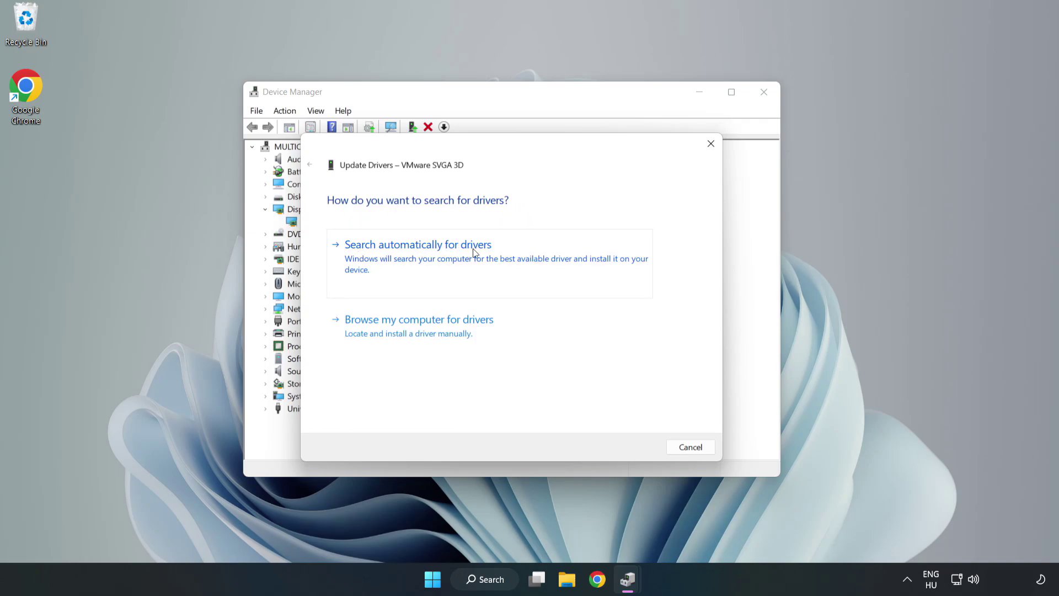
- Search automatically for a VMware SVGA 3D driver, confirm the best one is installed, and close the wizard
{"action": "left_click", "coordinate": [422, 258]}
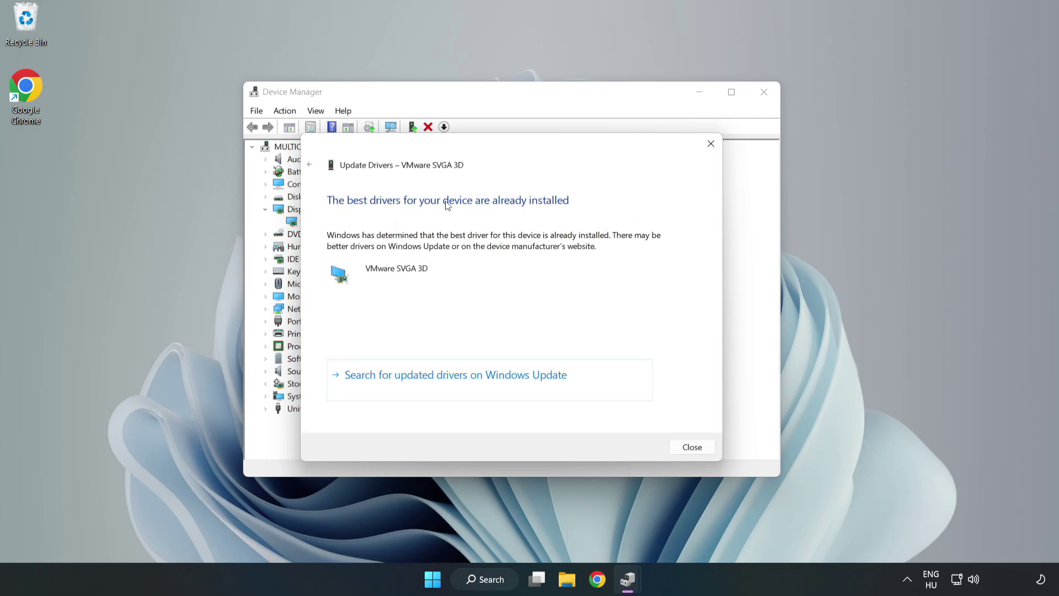
{"action": "left_click", "coordinate": [693, 448]}
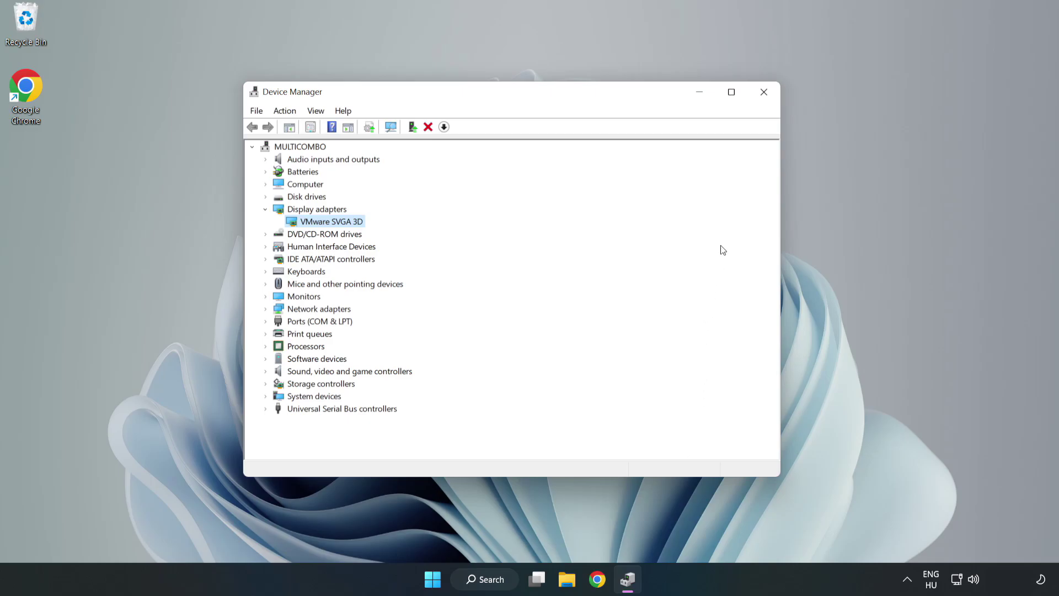
- Close Device Manager and open Windows Update settings through a search for 'updates'
{"action": "left_click", "coordinate": [764, 95]}
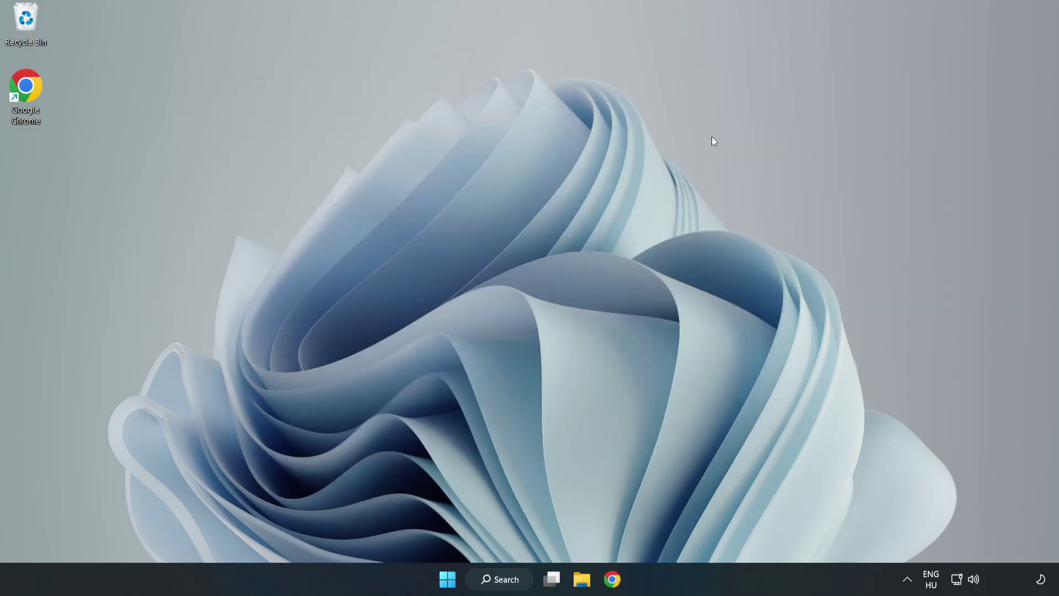
{"action": "left_click", "coordinate": [503, 580]}
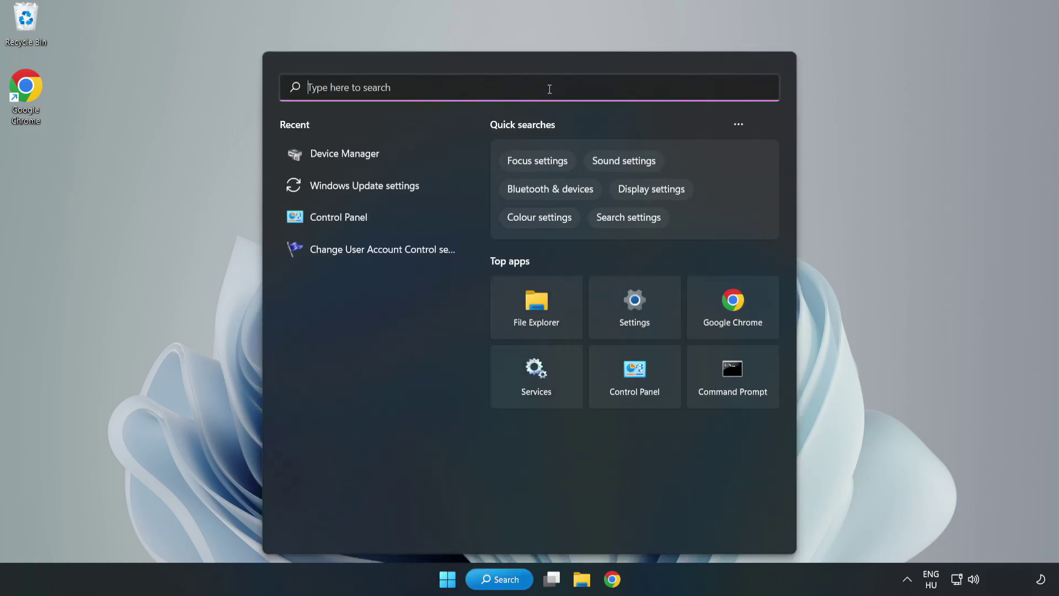
{"action": "type", "text": "updates"}
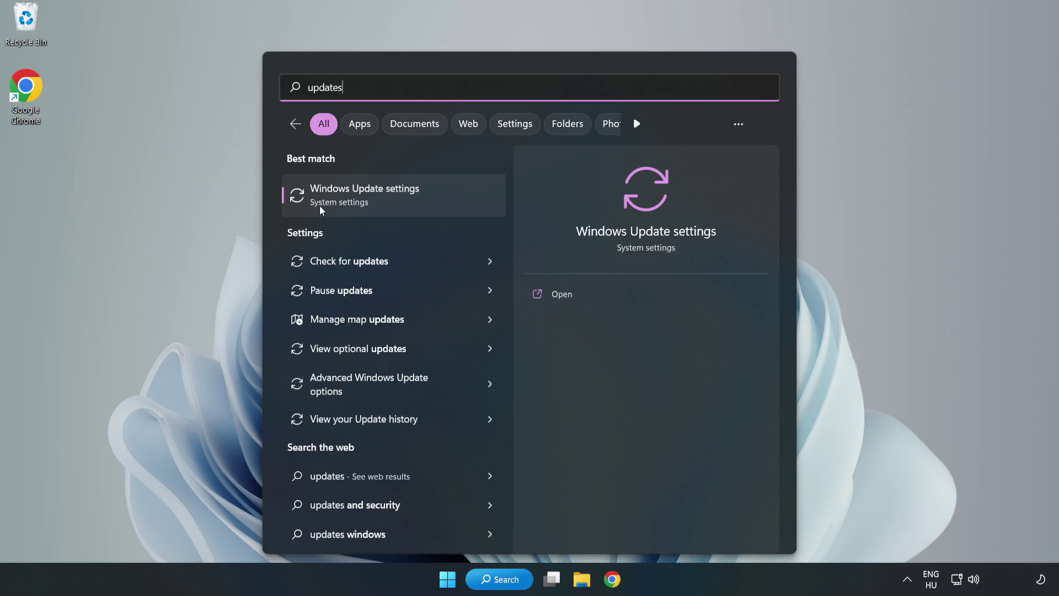
{"action": "left_click", "coordinate": [379, 201]}
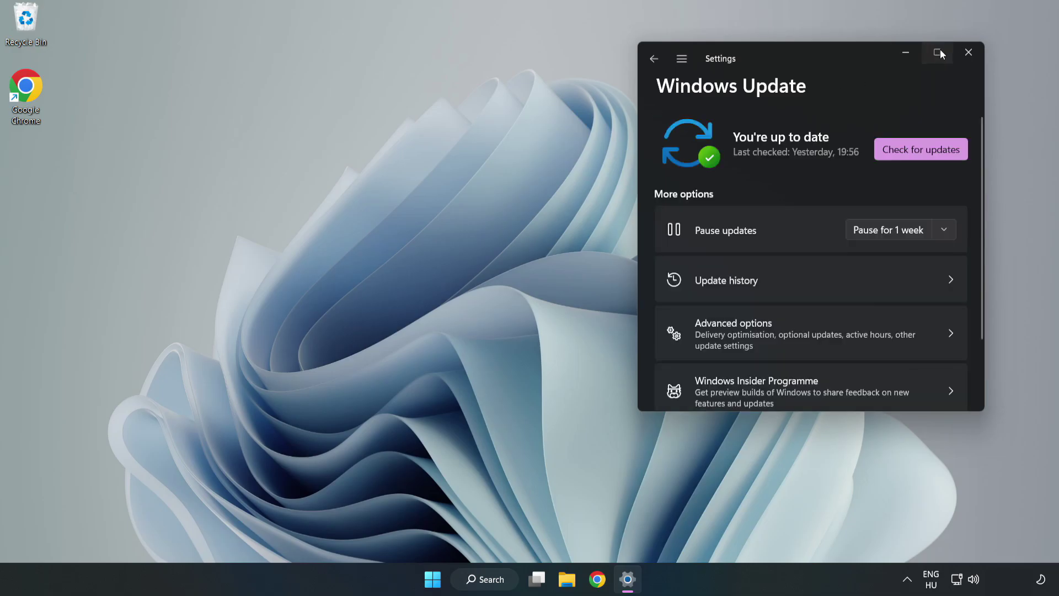
- Maximize Settings, run Check for updates until it reports up to date, then close Settings
{"action": "left_click", "coordinate": [940, 50]}
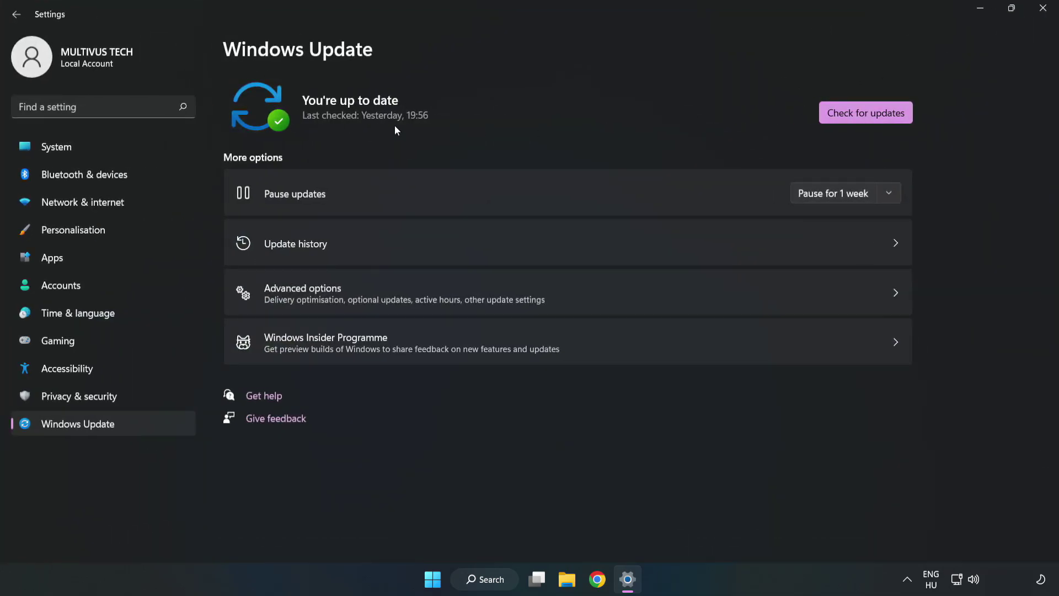
{"action": "left_click", "coordinate": [870, 114]}
{"action": "left_click", "coordinate": [1043, 8]}
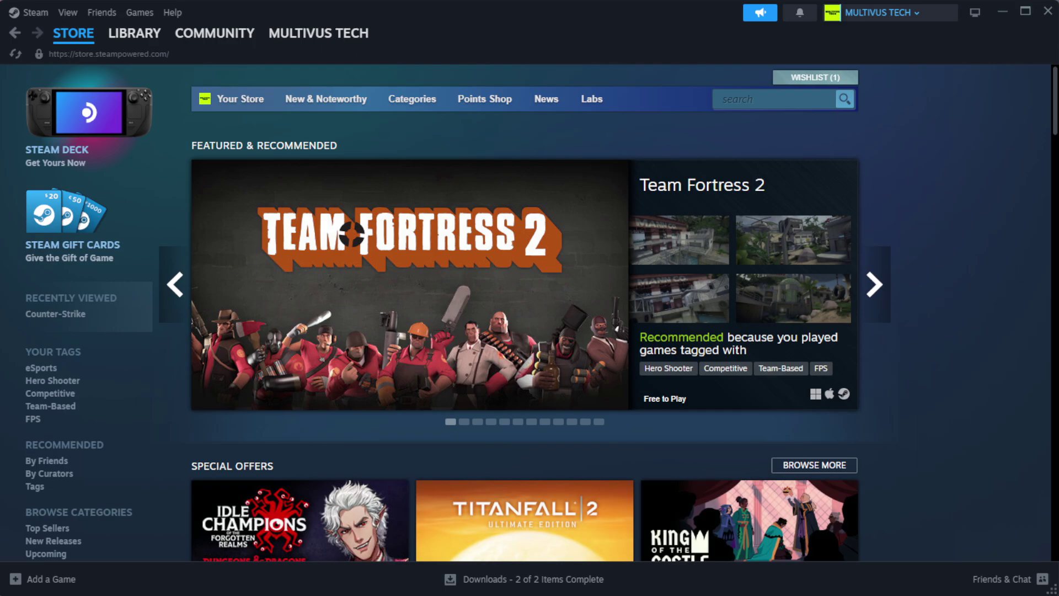
- Go to Steam's Library Home page from the LIBRARY menu
{"action": "mouse_move", "coordinate": [152, 39]}
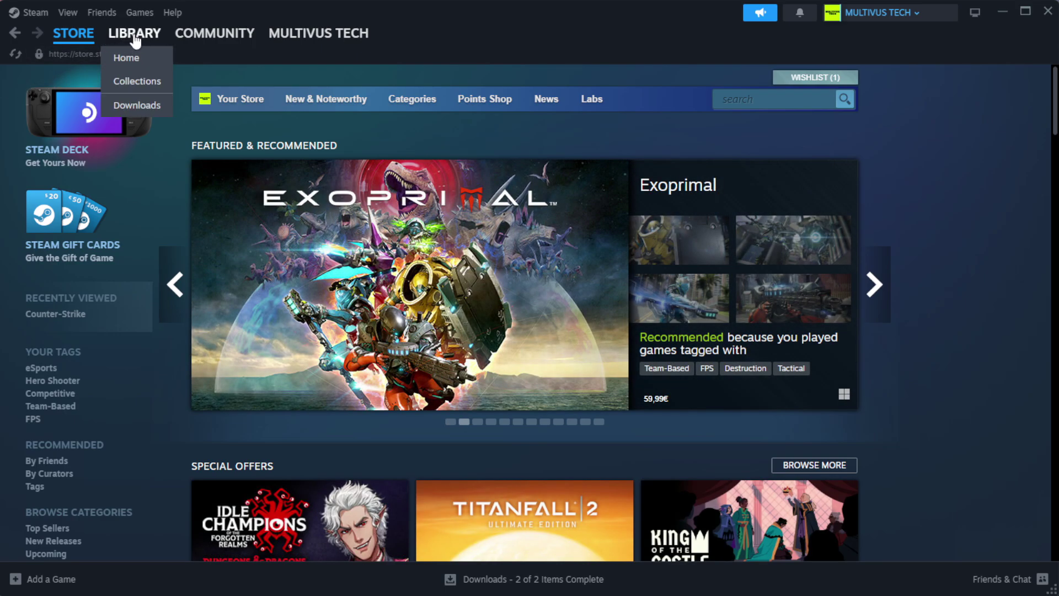
{"action": "left_click", "coordinate": [152, 59]}
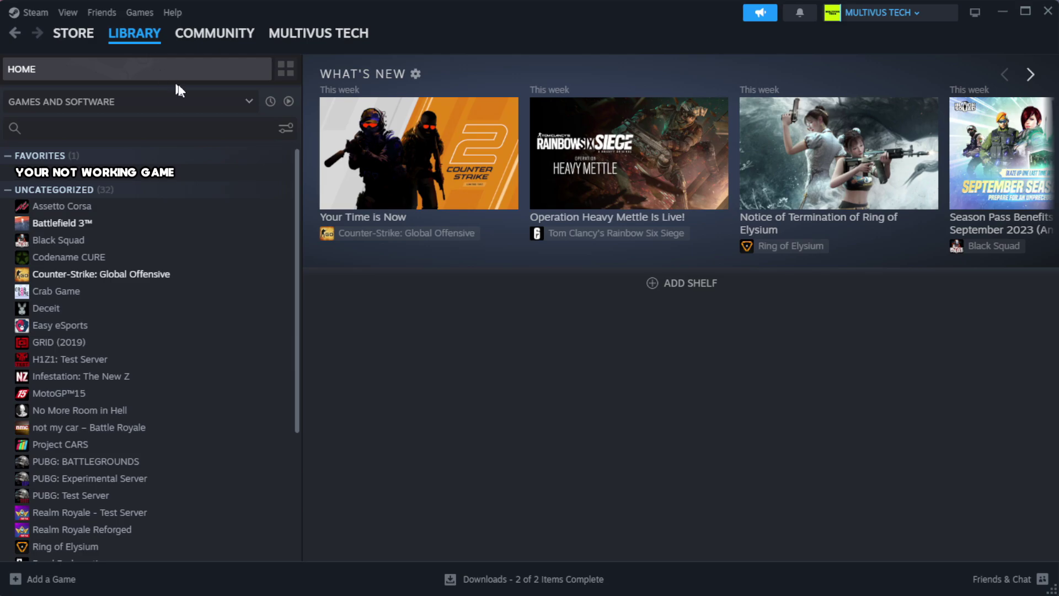
- Verify YOUR NOT WORKING GAME's installed files in its Steam properties, validating all 1039 files
{"action": "right_click", "coordinate": [260, 174]}
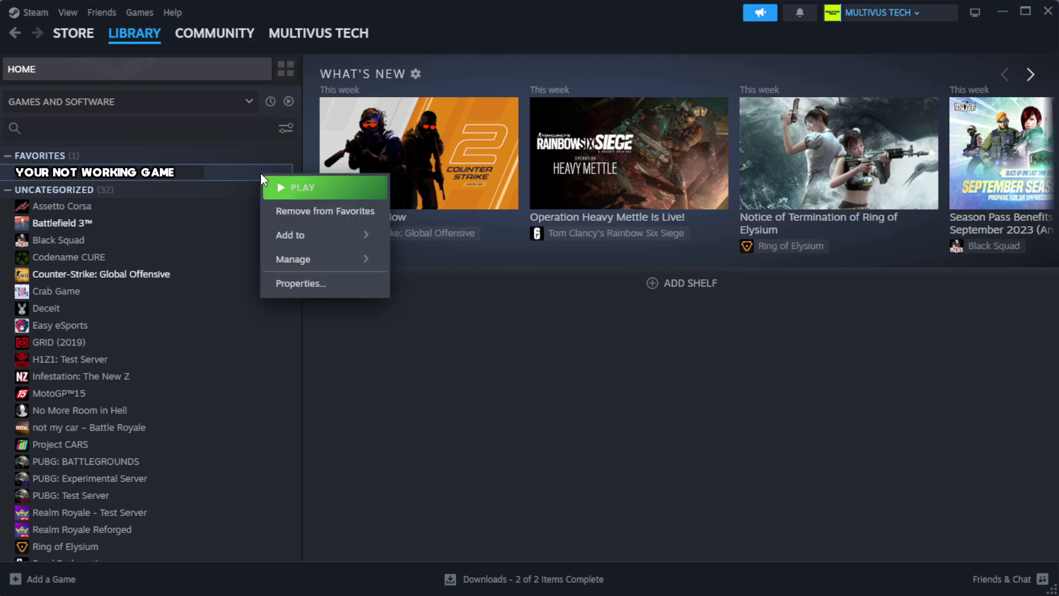
{"action": "left_click", "coordinate": [332, 288]}
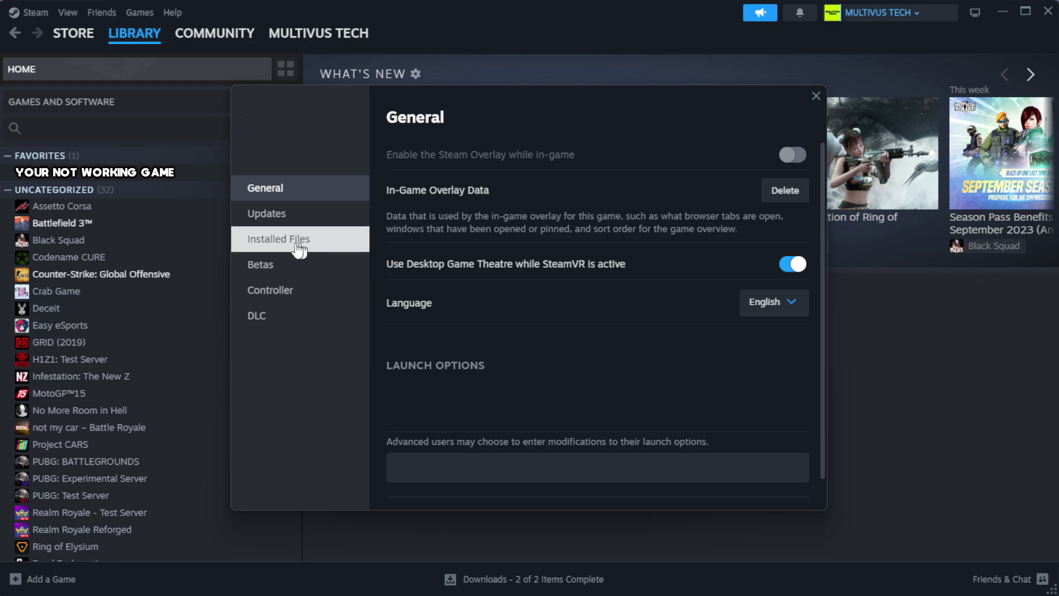
{"action": "left_click", "coordinate": [348, 251]}
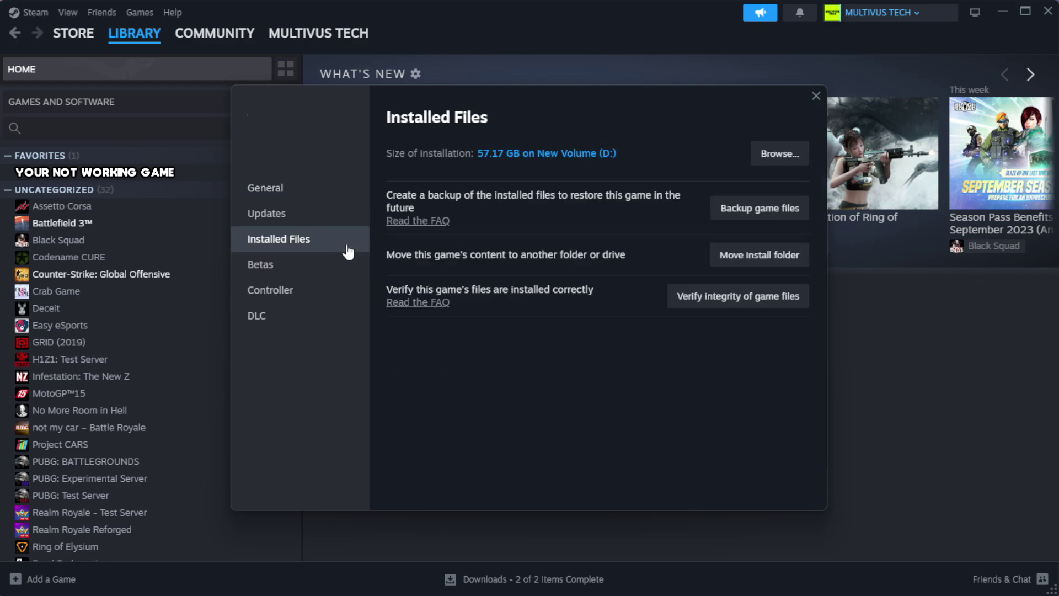
{"action": "left_click", "coordinate": [745, 307]}
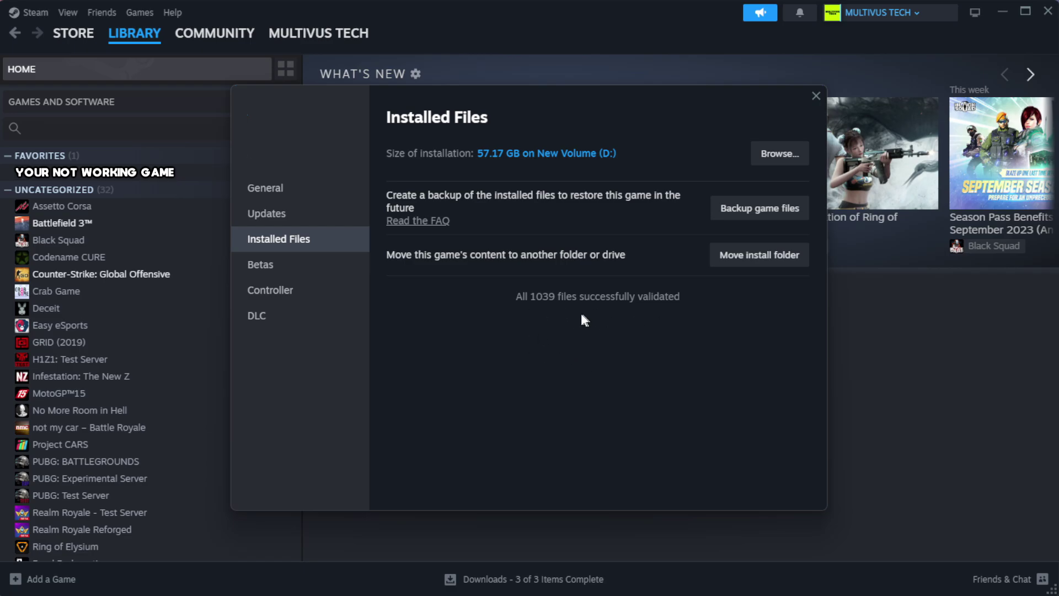
- Browse to the game's install folder and bring up the YOUR NOT WORKING GAME shortcut's context menu
{"action": "left_click", "coordinate": [778, 160]}
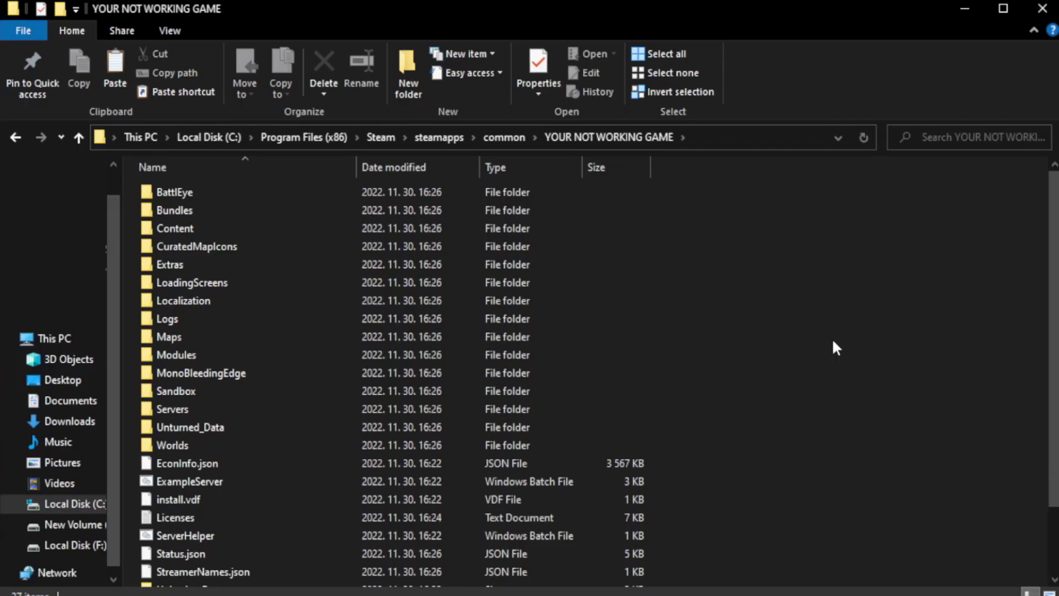
{"action": "left_click_drag", "start_coordinate": [1055, 329], "coordinate": [1057, 395]}
{"action": "left_click", "coordinate": [367, 584]}
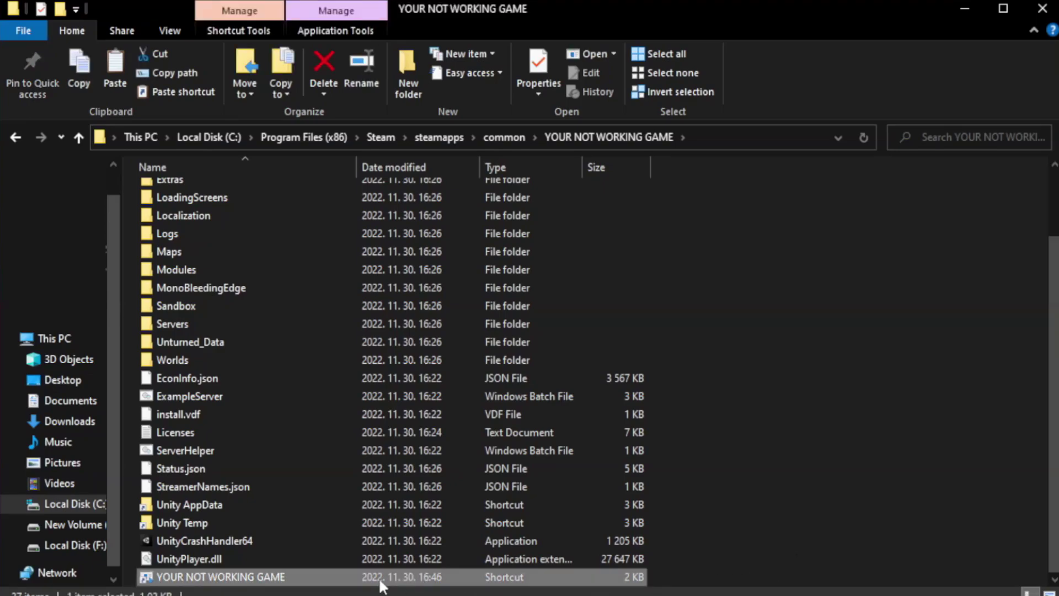
{"action": "right_click", "coordinate": [354, 581]}
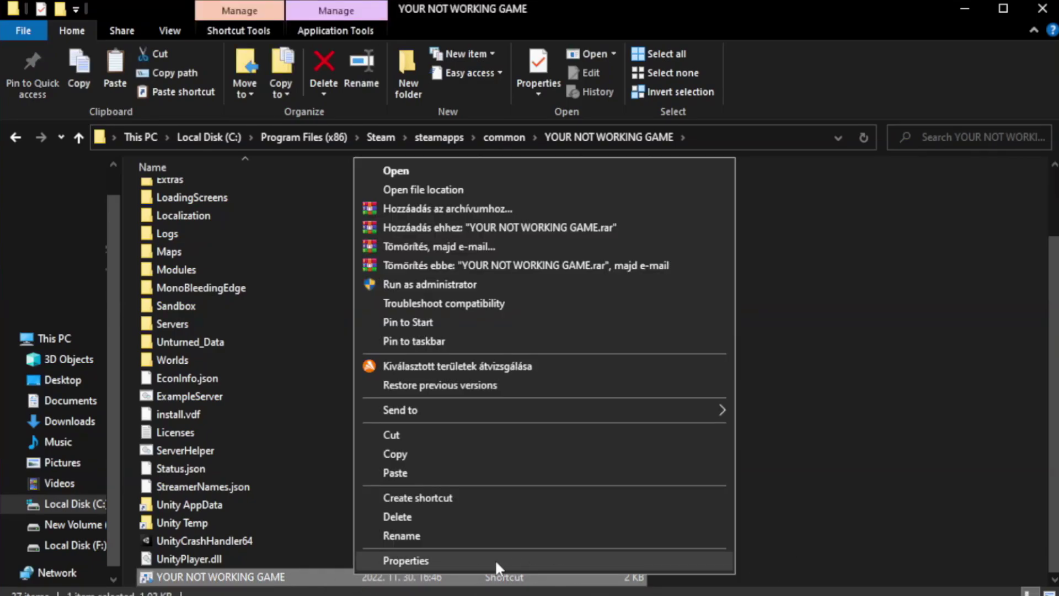
- Set the game shortcut to Windows 8 compatibility mode, fullscreen optimizations off, run as administrator, and apply
{"action": "left_click", "coordinate": [540, 558]}
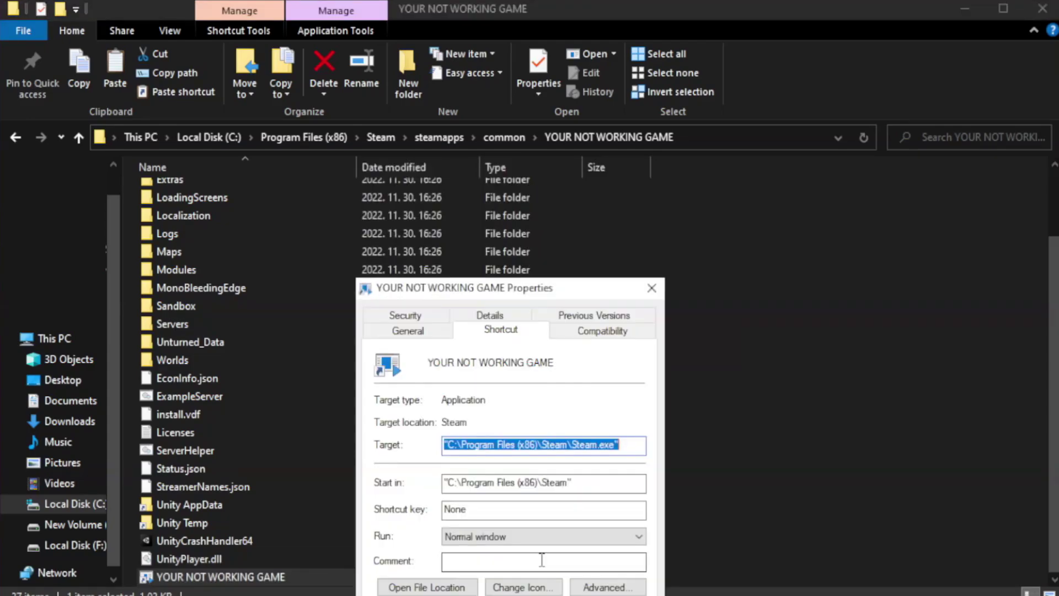
{"action": "left_click_drag", "start_coordinate": [533, 294], "coordinate": [532, 108]}
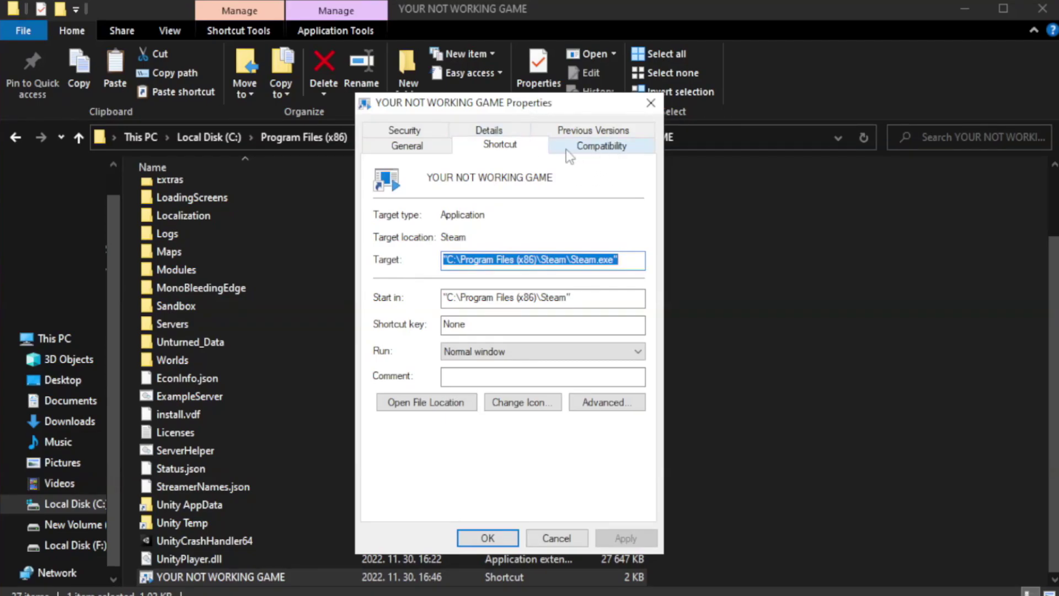
{"action": "left_click", "coordinate": [596, 151]}
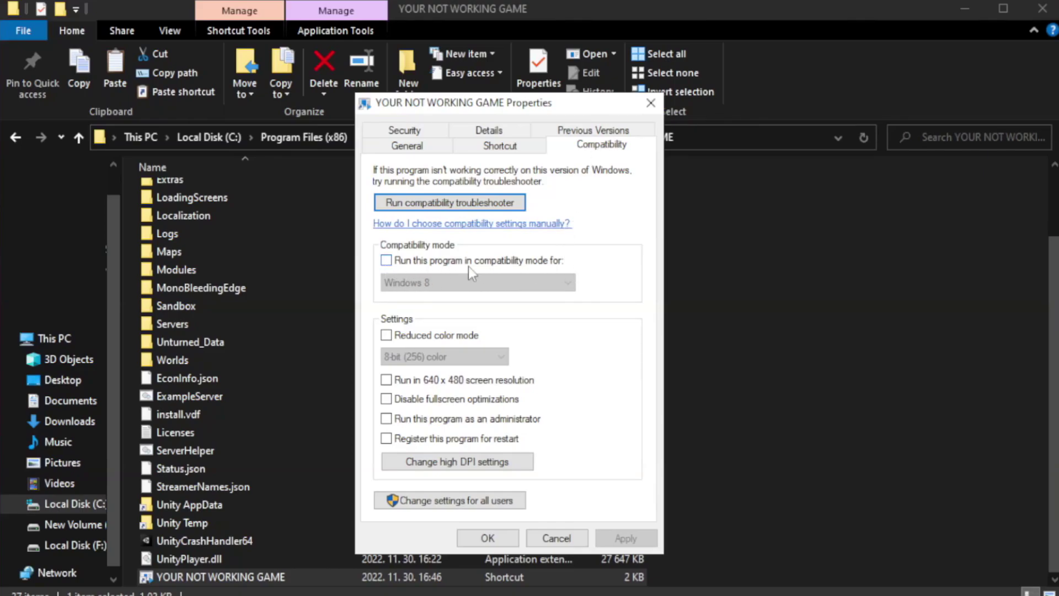
{"action": "left_click", "coordinate": [420, 263]}
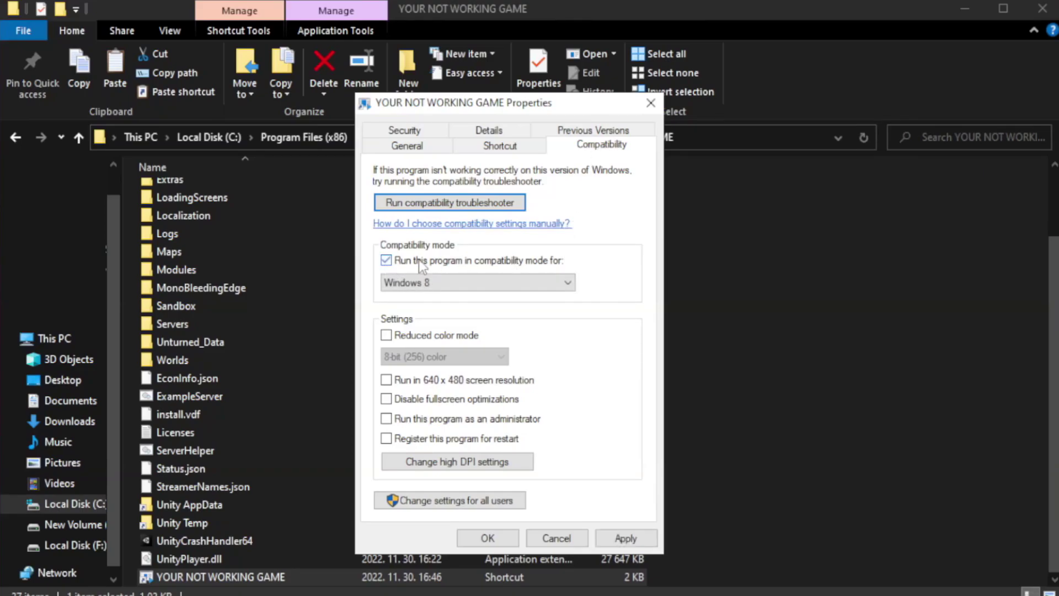
{"action": "left_click", "coordinate": [453, 282]}
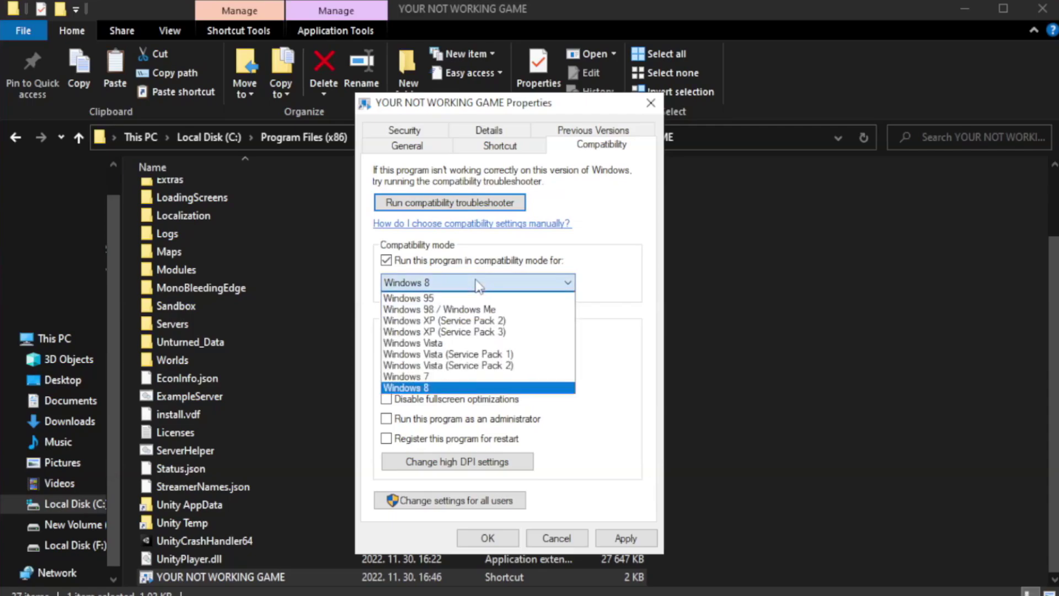
{"action": "left_click", "coordinate": [449, 388]}
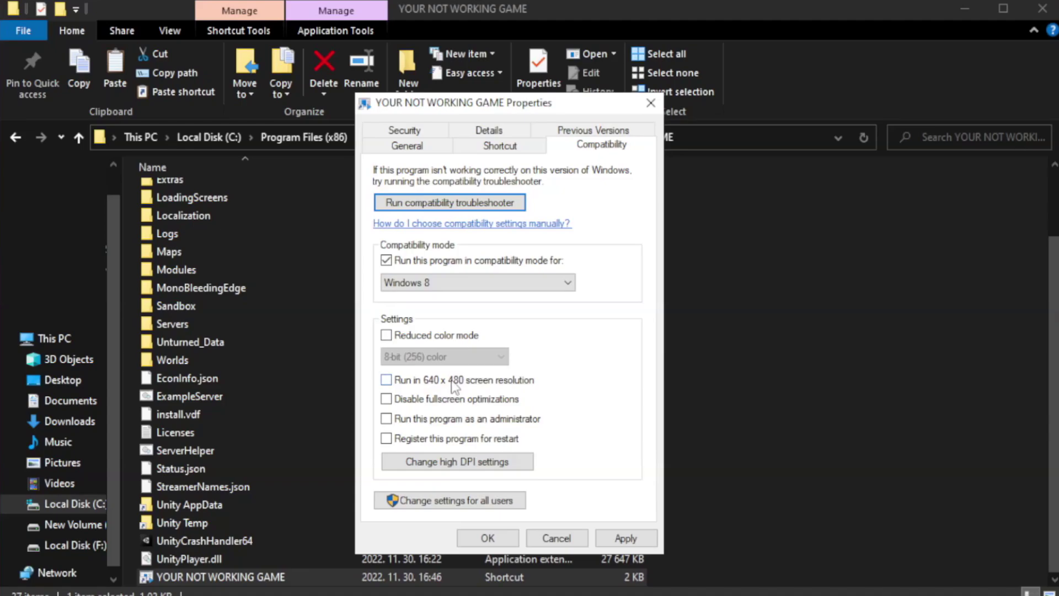
{"action": "left_click", "coordinate": [413, 405]}
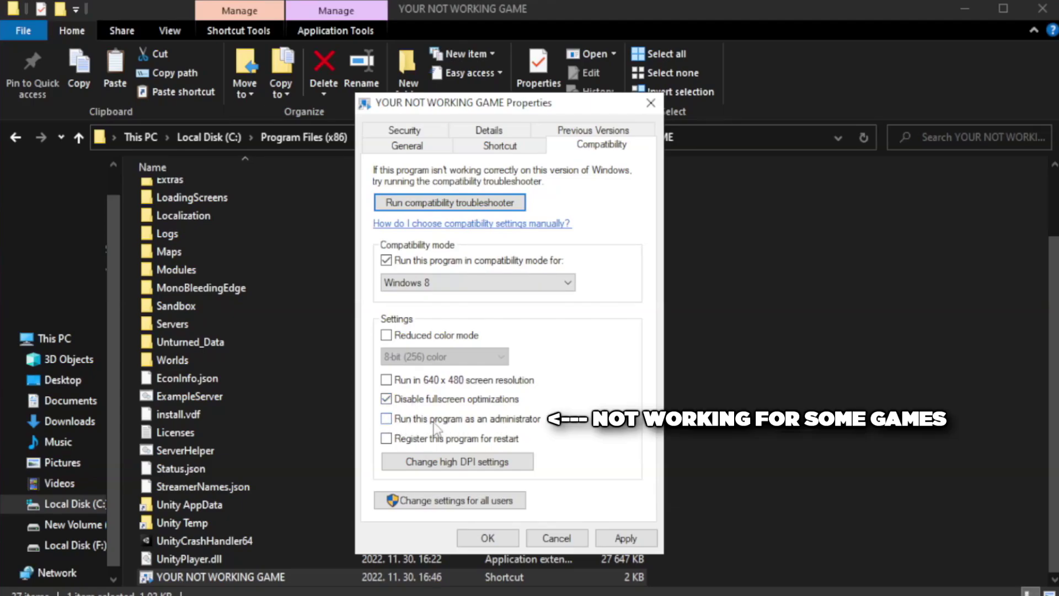
{"action": "left_click", "coordinate": [416, 423]}
{"action": "left_click", "coordinate": [618, 543]}
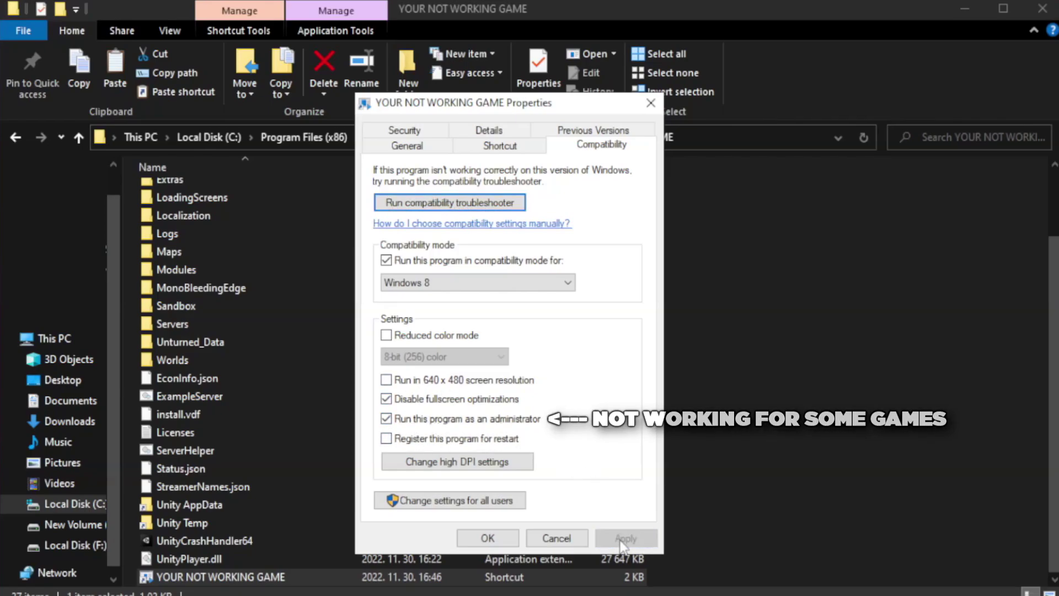
{"action": "left_click", "coordinate": [486, 540]}
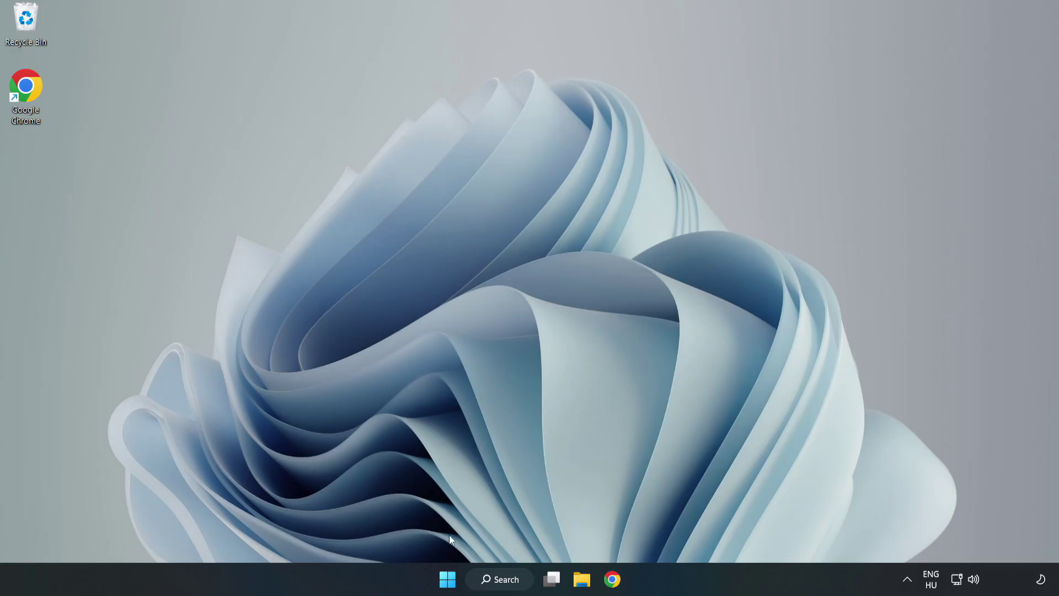
- Open Task Manager from the Start button's quick menu and show its Startup apps
{"action": "right_click", "coordinate": [449, 582]}
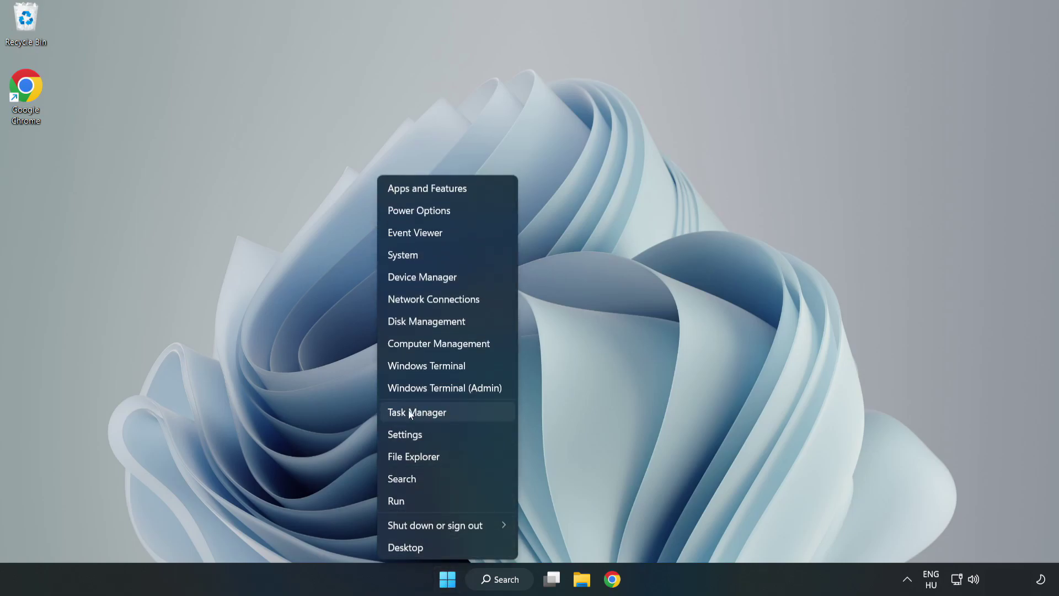
{"action": "left_click", "coordinate": [445, 412]}
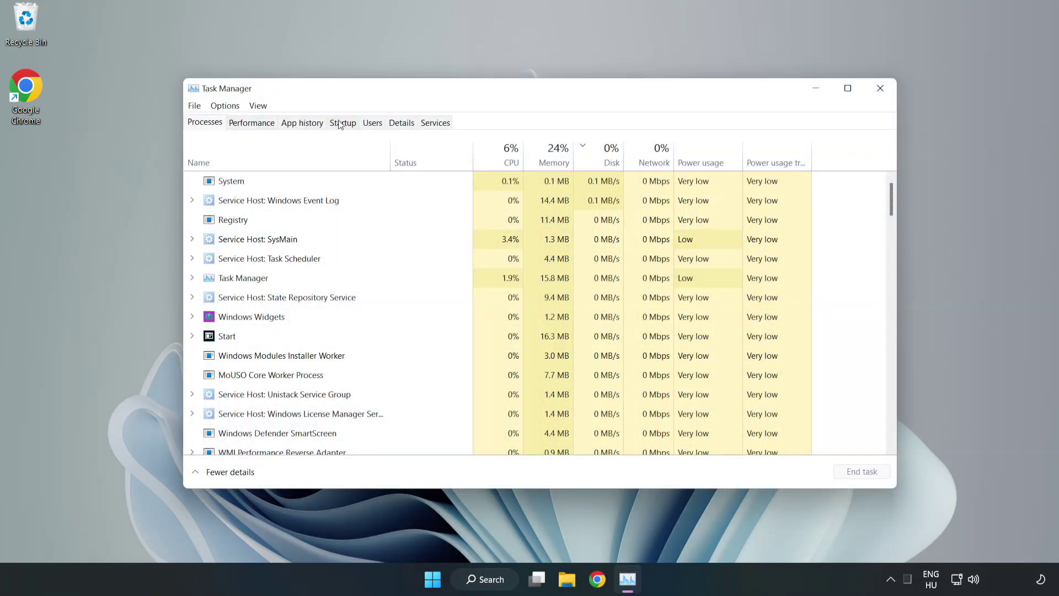
{"action": "left_click", "coordinate": [345, 127]}
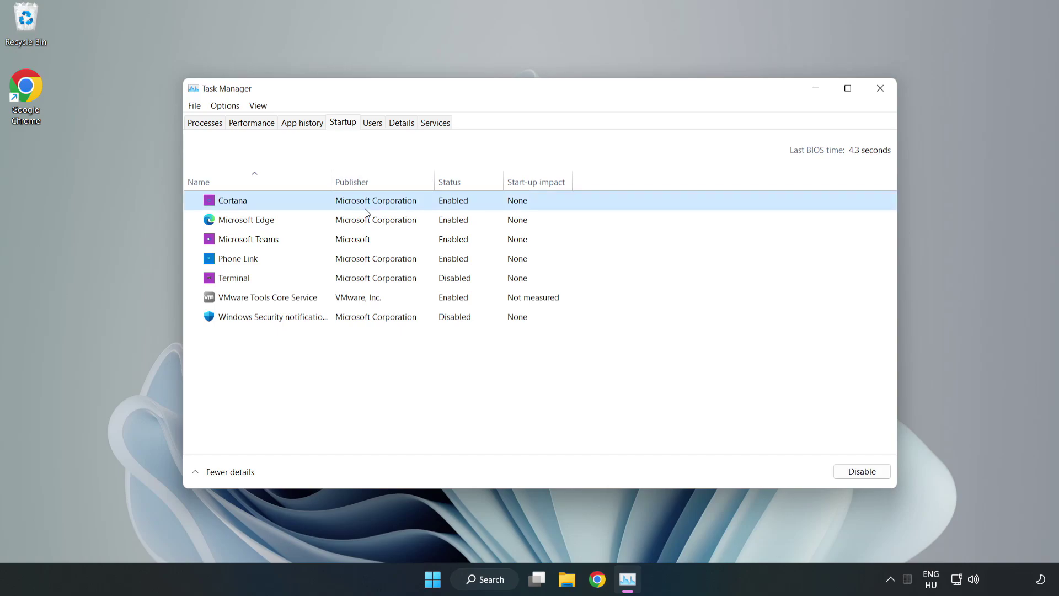
- Disable Cortana, Microsoft Edge, Microsoft Teams and Phone Link in the startup list
{"action": "left_click", "coordinate": [861, 472]}
{"action": "left_click", "coordinate": [458, 217]}
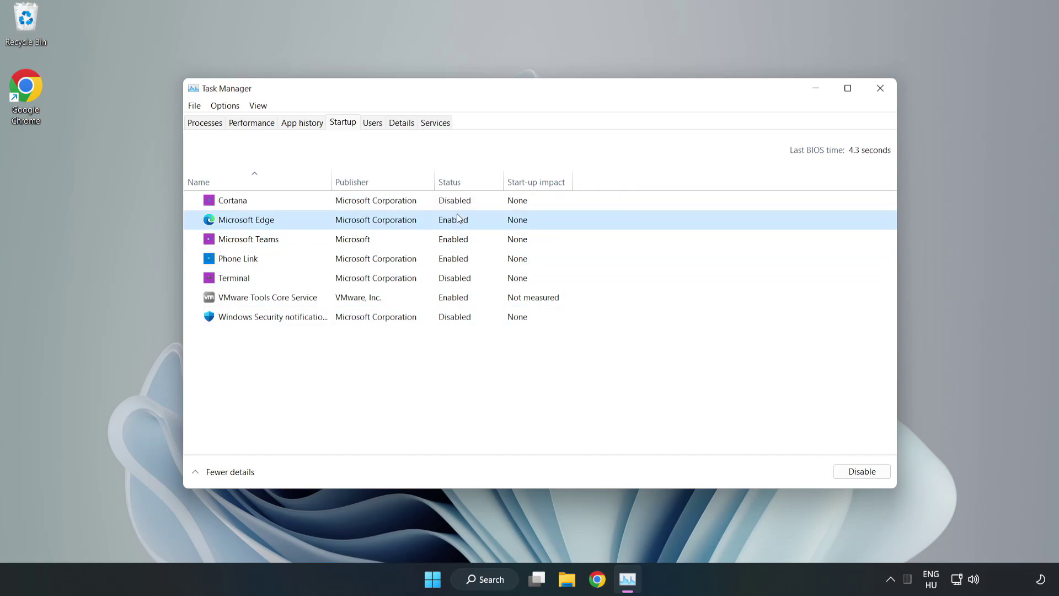
{"action": "left_click", "coordinate": [858, 471]}
{"action": "left_click", "coordinate": [392, 240]}
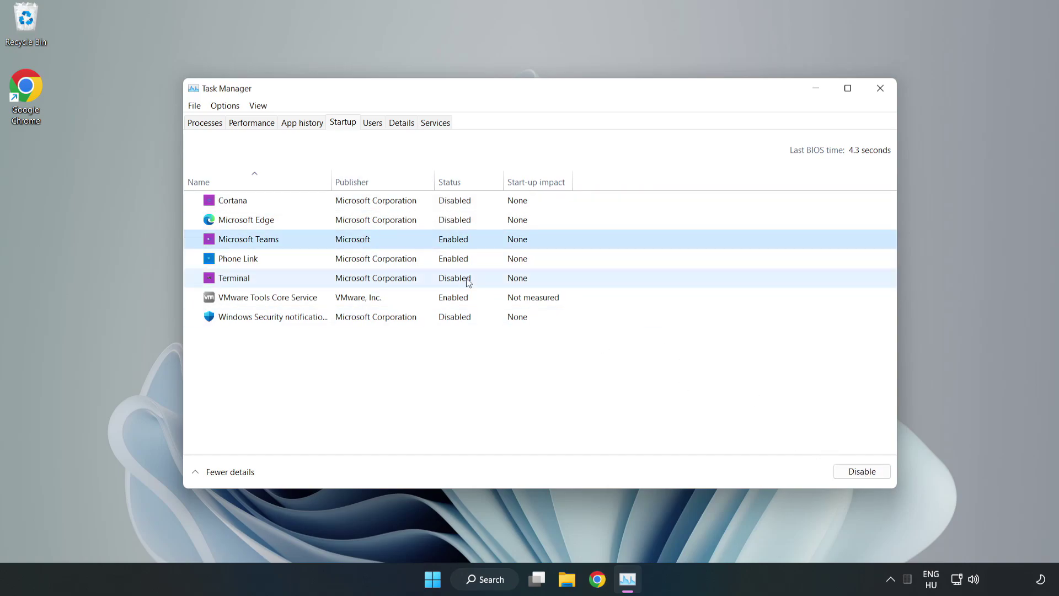
{"action": "left_click", "coordinate": [857, 472]}
{"action": "left_click", "coordinate": [354, 263]}
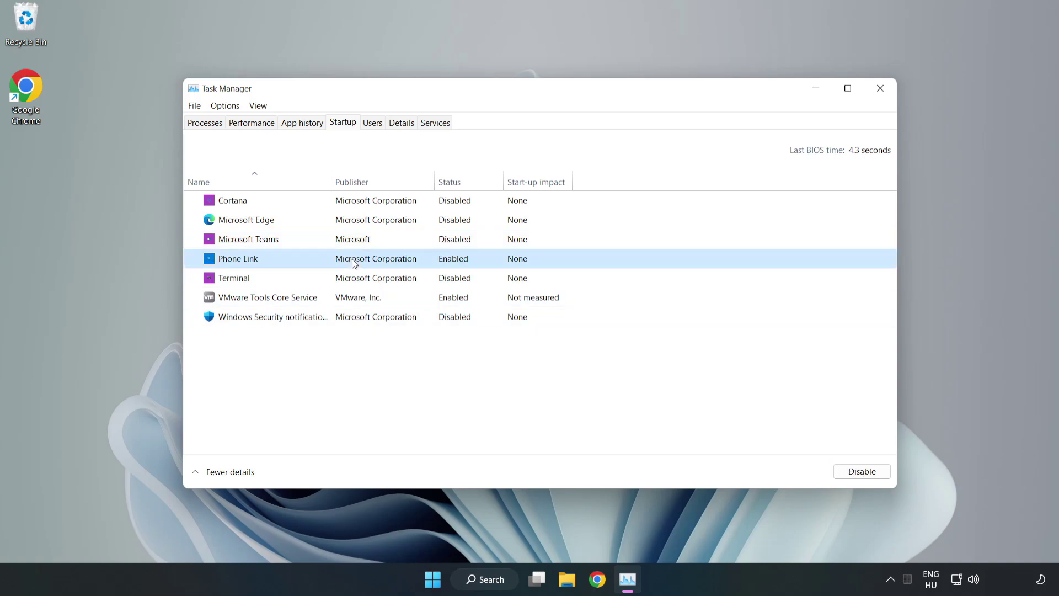
{"action": "left_click", "coordinate": [881, 476]}
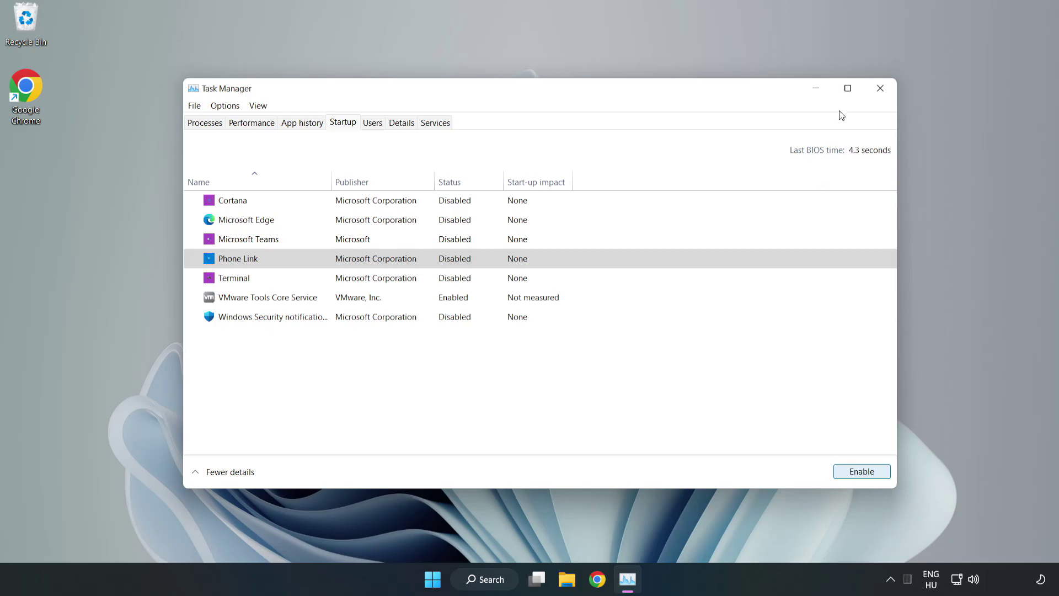
- Close Task Manager and launch Command Prompt as administrator
{"action": "left_click", "coordinate": [881, 89]}
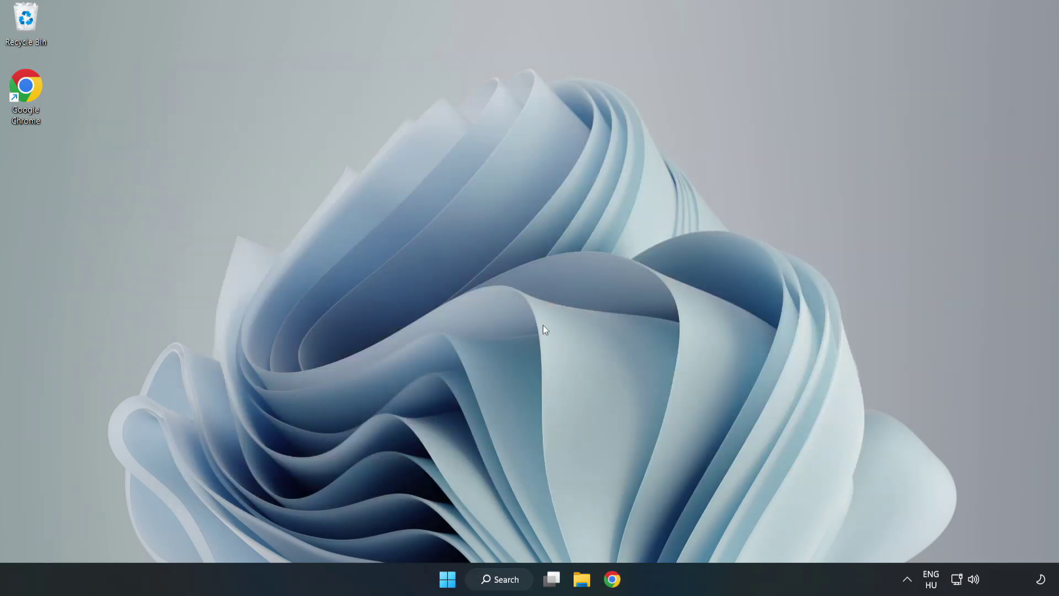
{"action": "left_click", "coordinate": [519, 570]}
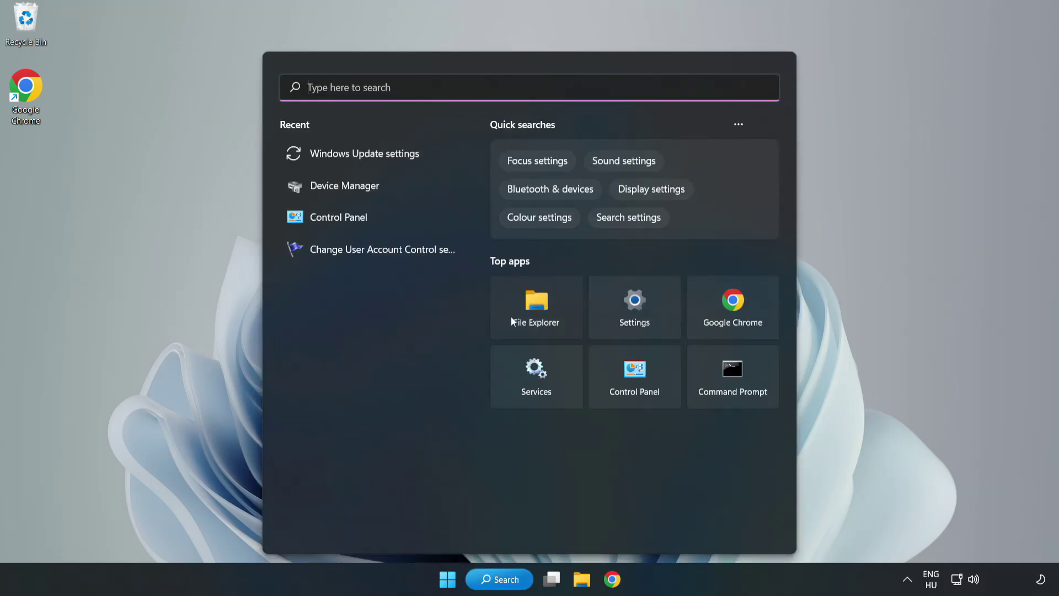
{"action": "type", "text": "cmd"}
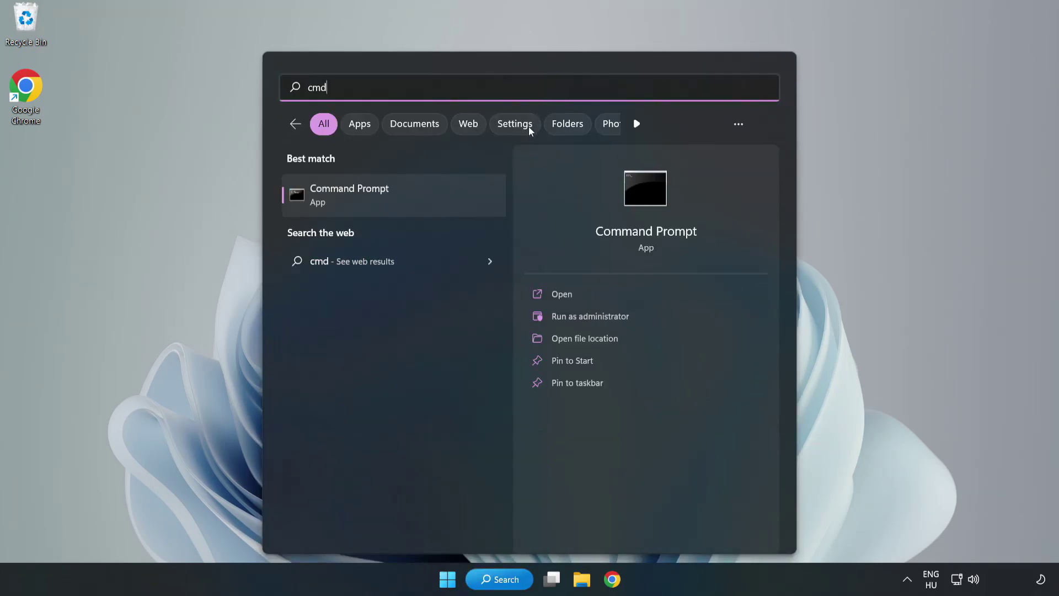
{"action": "right_click", "coordinate": [415, 200]}
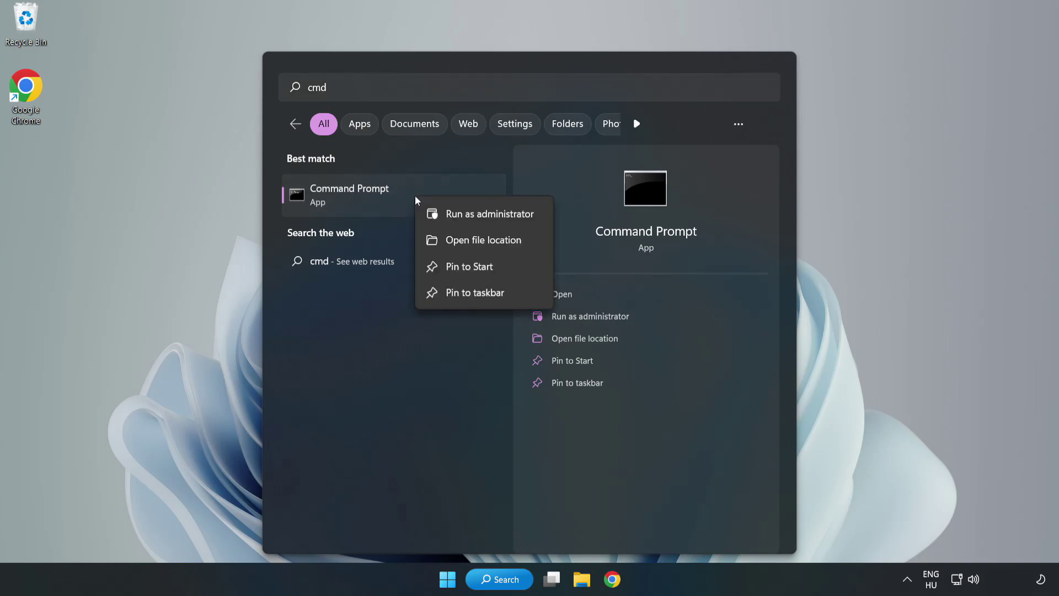
{"action": "left_click", "coordinate": [458, 215]}
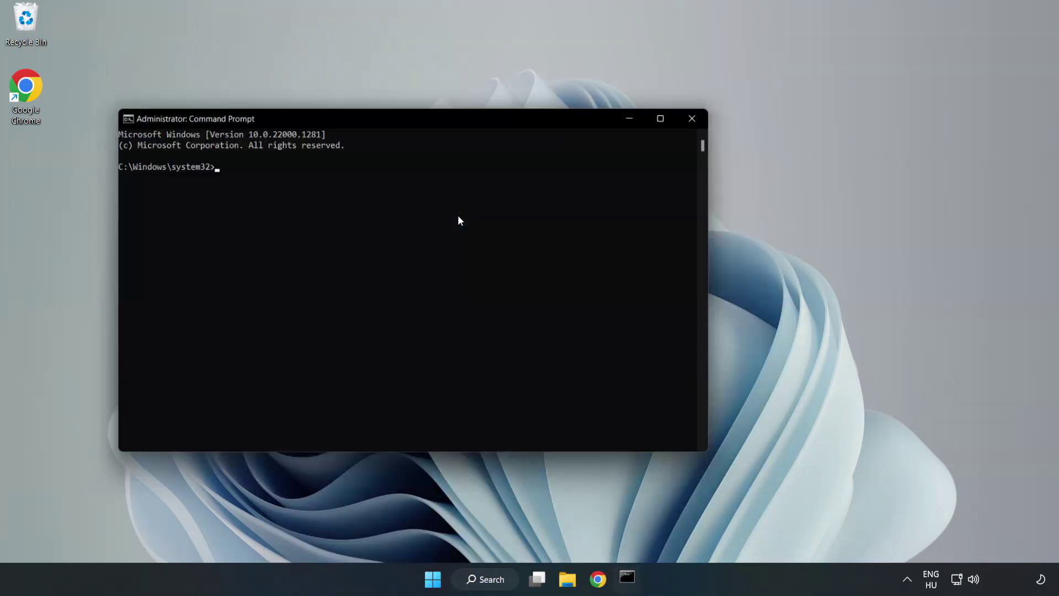
{"action": "left_click_drag", "start_coordinate": [423, 121], "coordinate": [541, 124]}
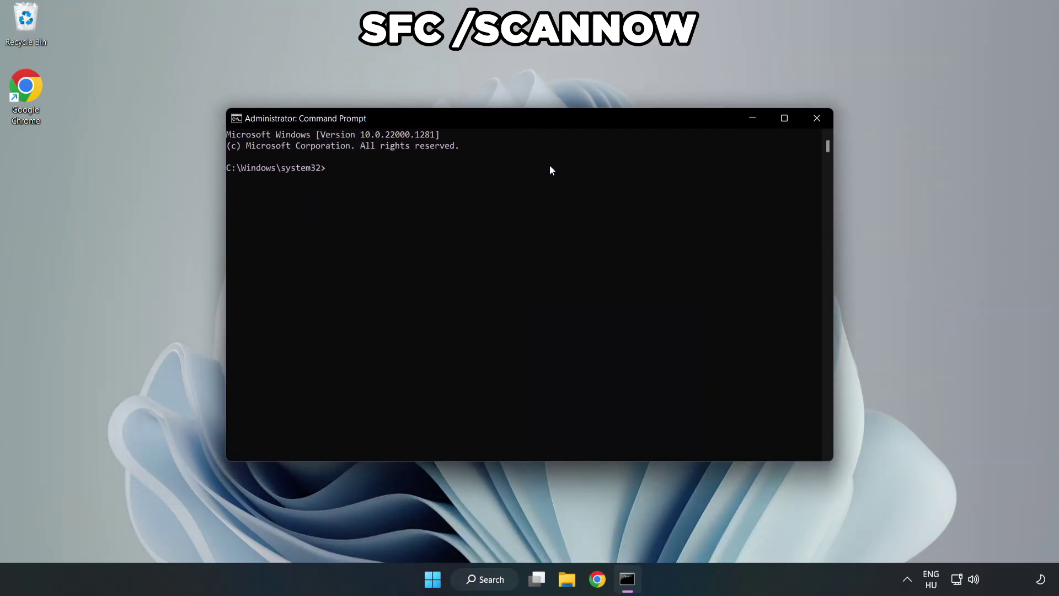
- Run sfc /scannow until it reports no integrity violations, then close Command Prompt
{"action": "type", "text": "sfc /scannow"}
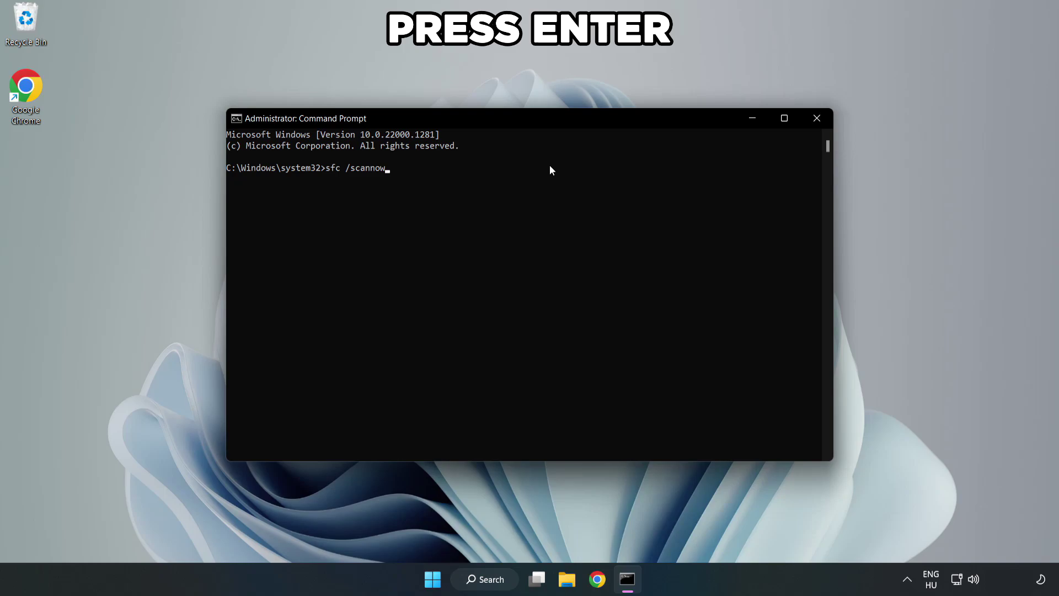
{"action": "key", "text": "Return"}
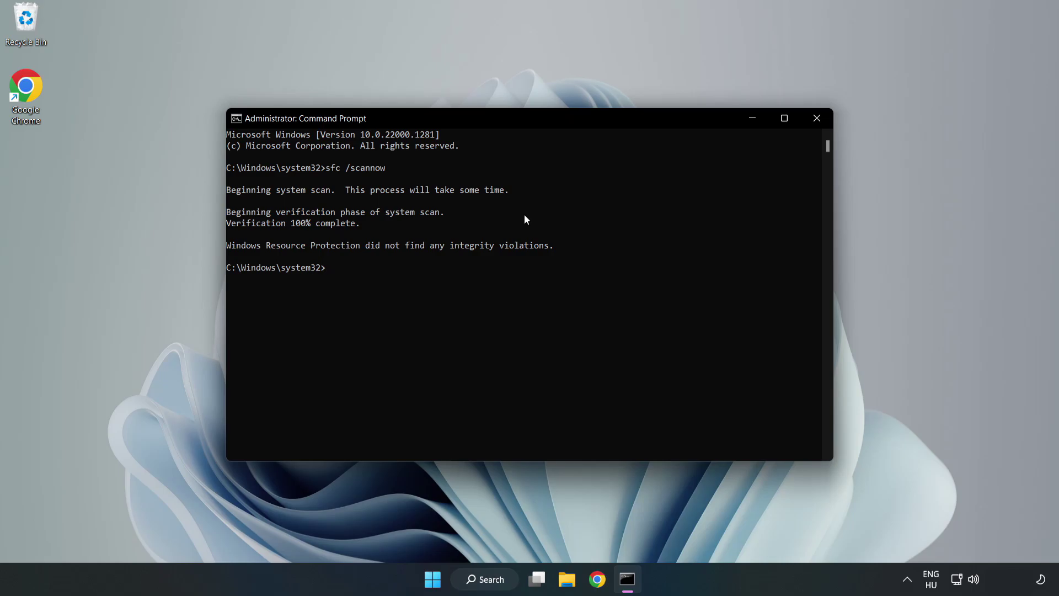
{"action": "left_click", "coordinate": [817, 127]}
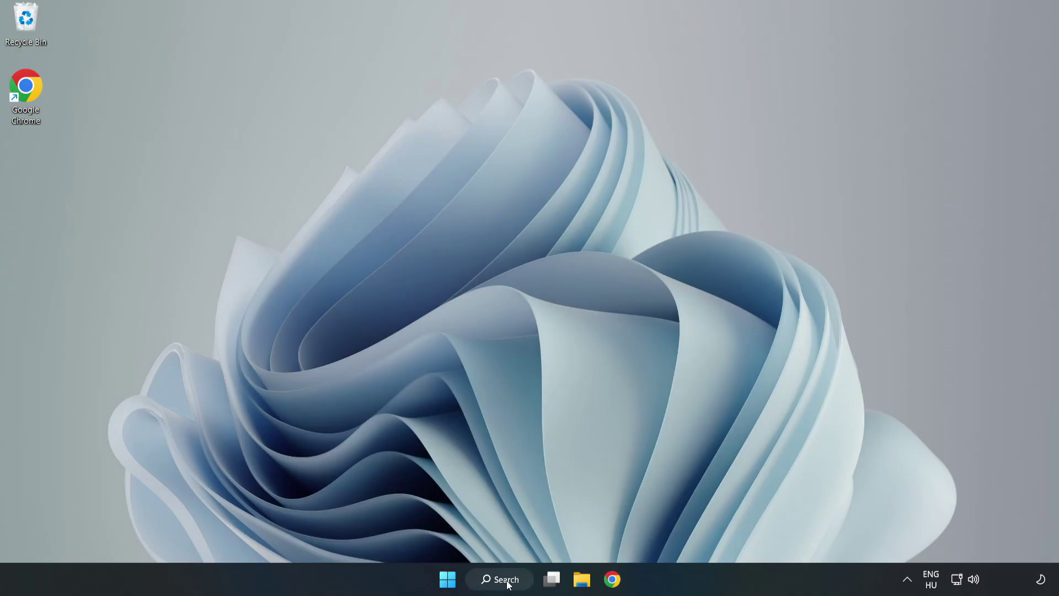
- Open Windows Security and go to the Virus & threat protection settings page
{"action": "left_click", "coordinate": [504, 585]}
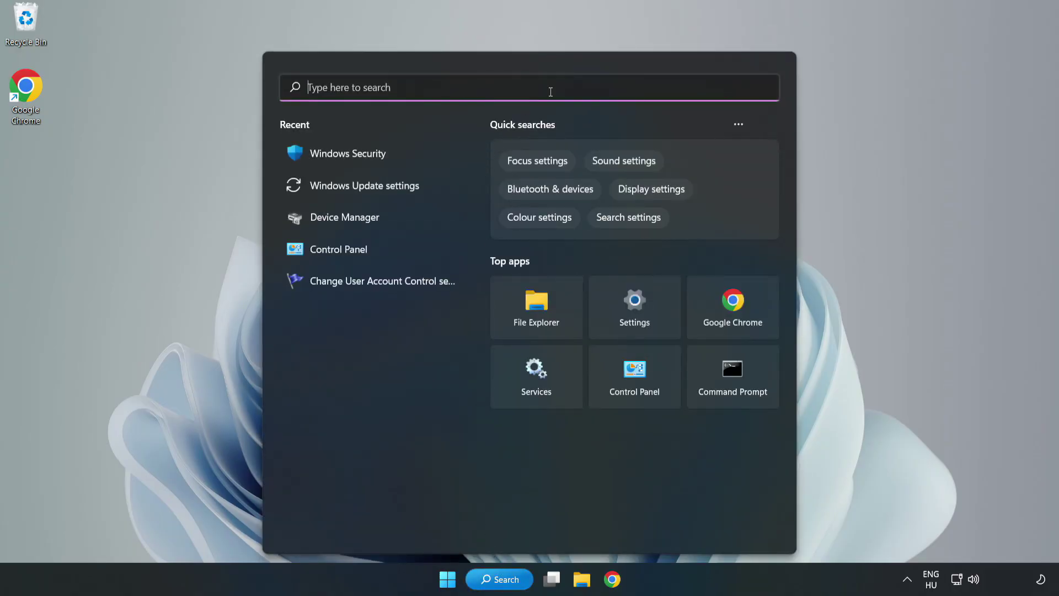
{"action": "type", "text": "secu"}
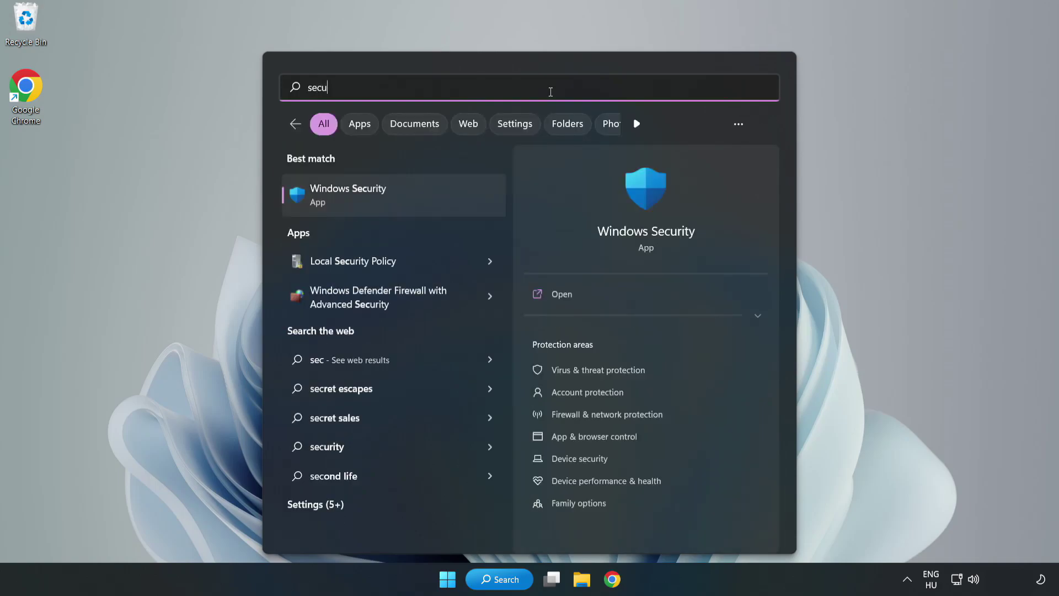
{"action": "type", "text": "rity"}
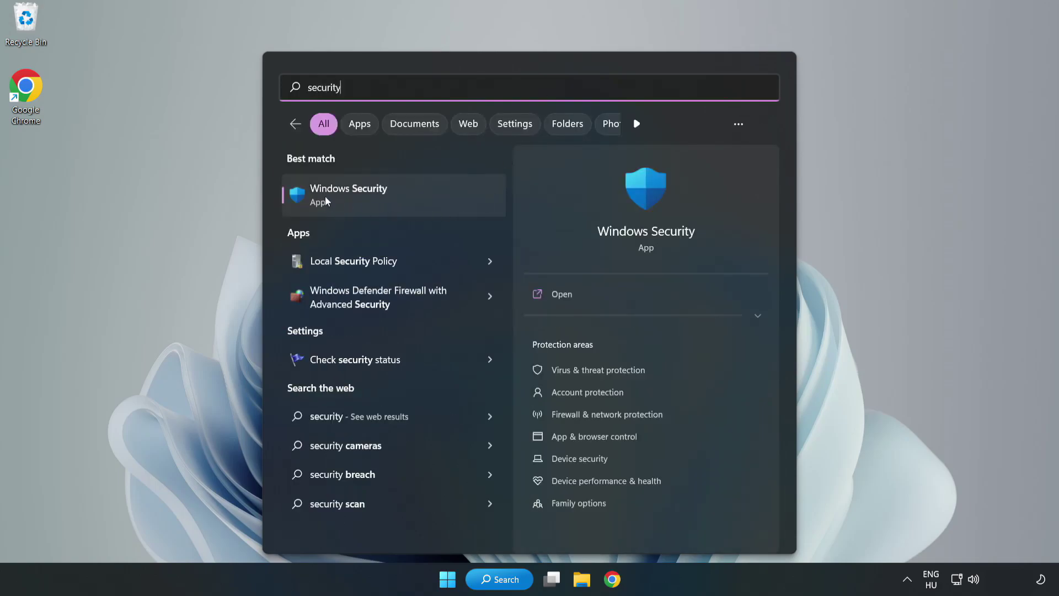
{"action": "left_click", "coordinate": [383, 205]}
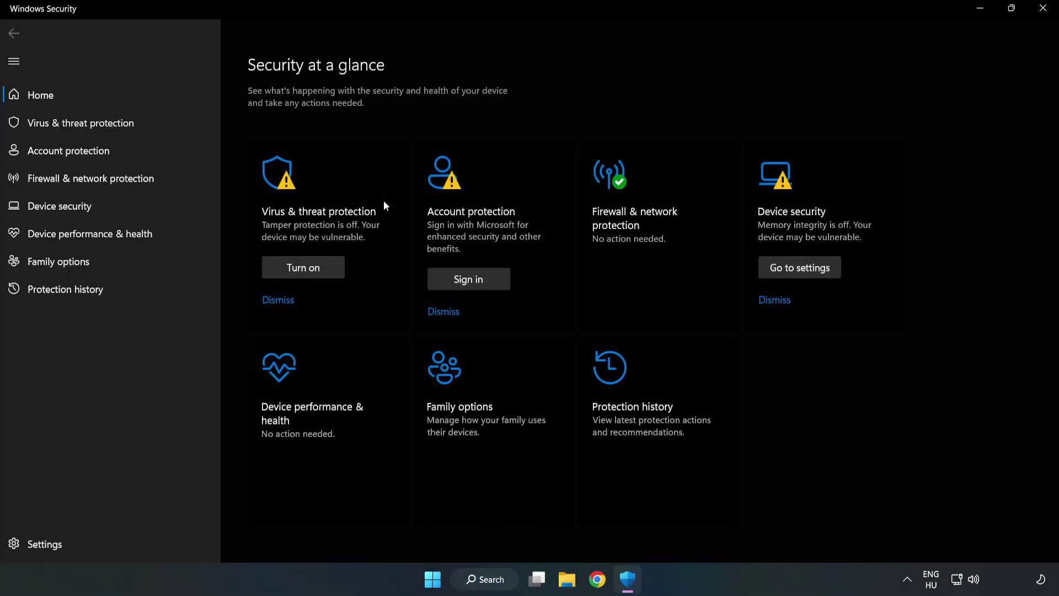
{"action": "left_click", "coordinate": [70, 128]}
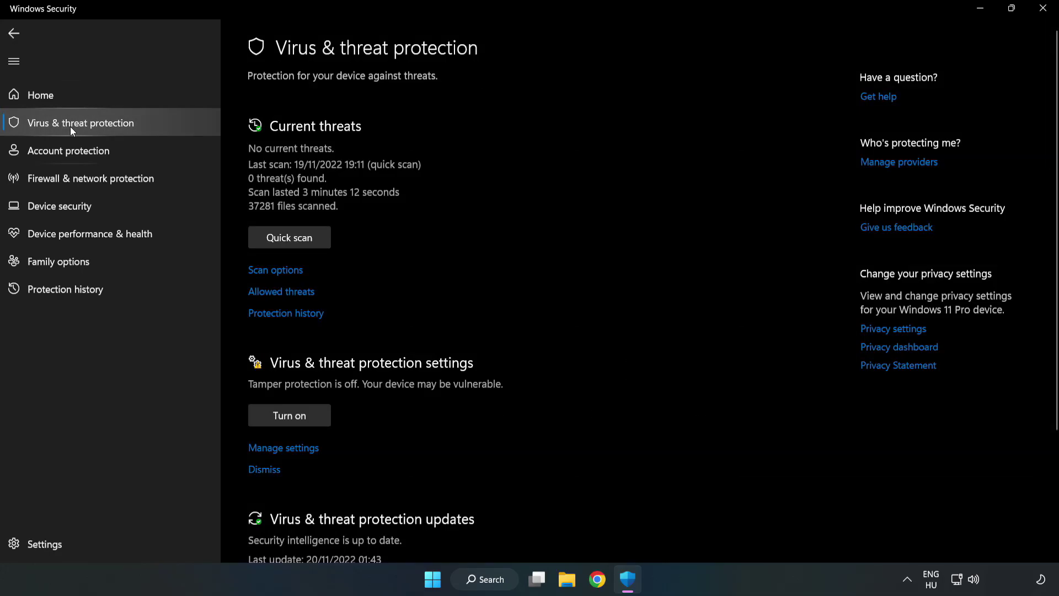
{"action": "scroll", "coordinate": [553, 217], "scroll_direction": "down", "scroll_amount": 3}
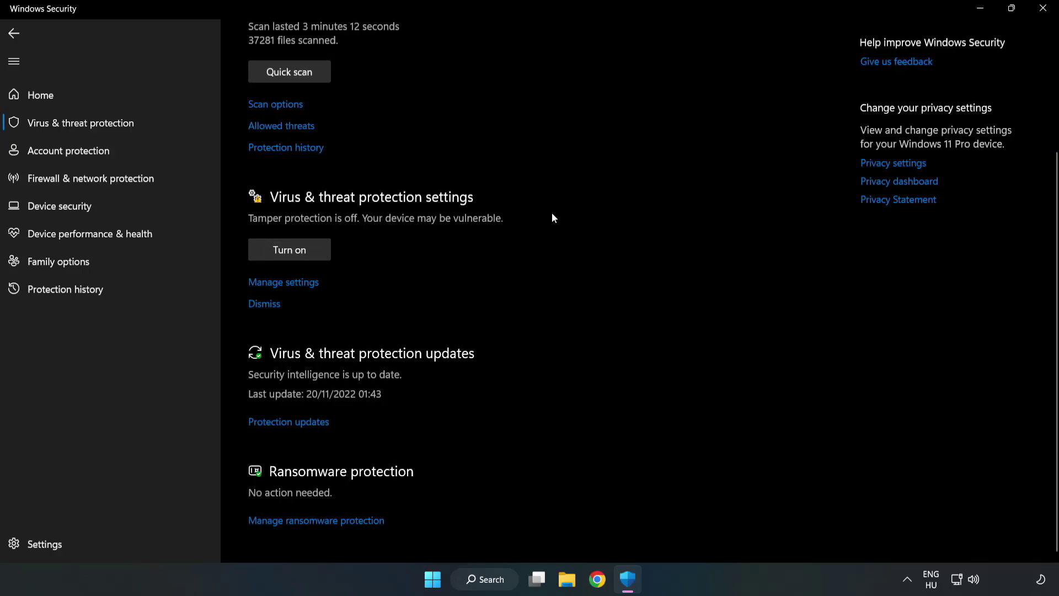
{"action": "left_click", "coordinate": [290, 285]}
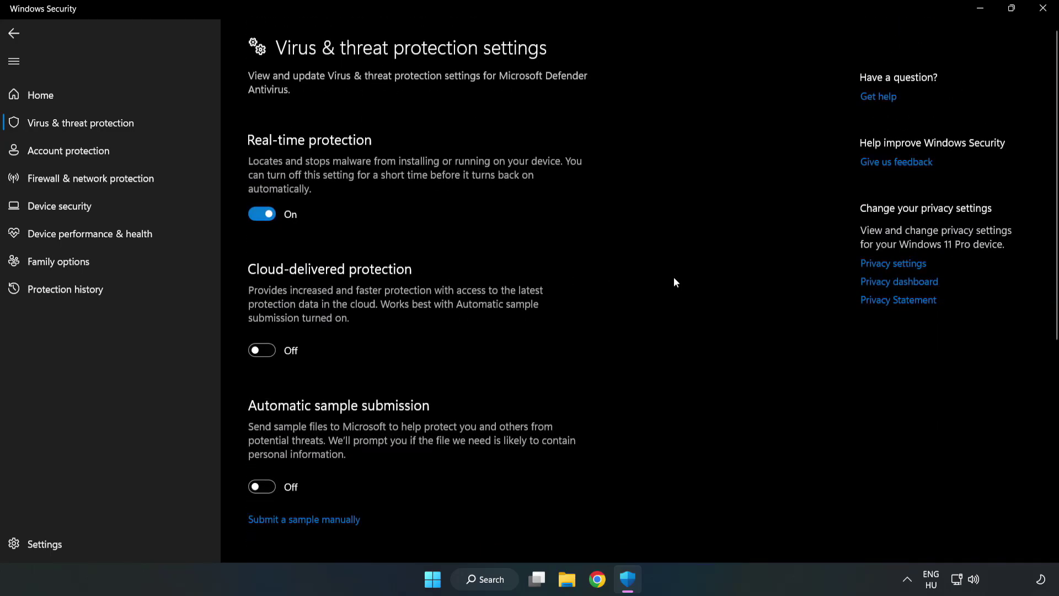
{"action": "scroll", "coordinate": [674, 278], "scroll_direction": "down", "scroll_amount": 6}
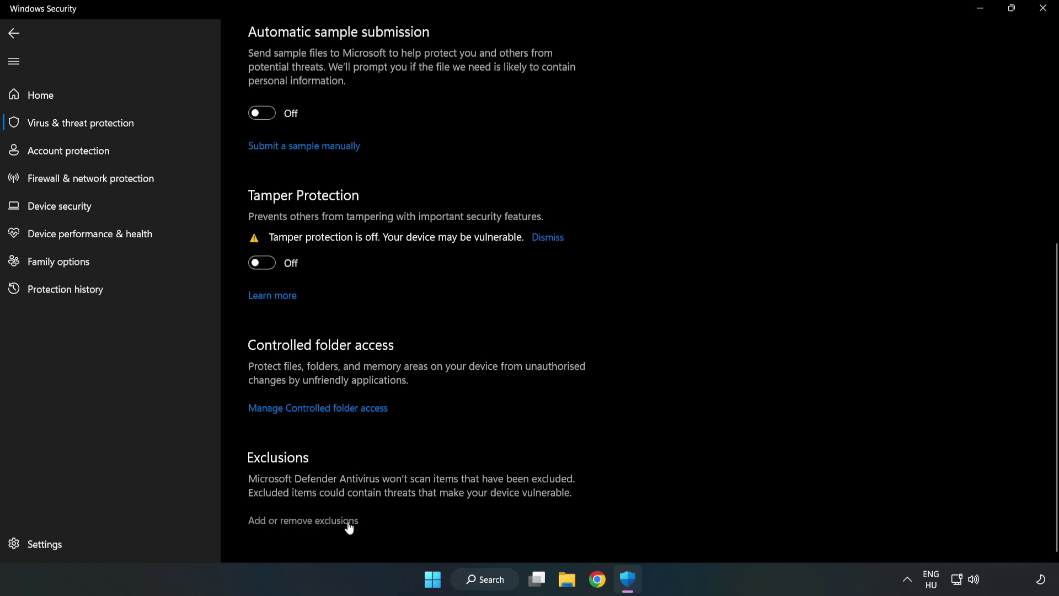
- On the Defender Exclusions page, start adding a single-file exclusion
{"action": "left_click", "coordinate": [313, 522]}
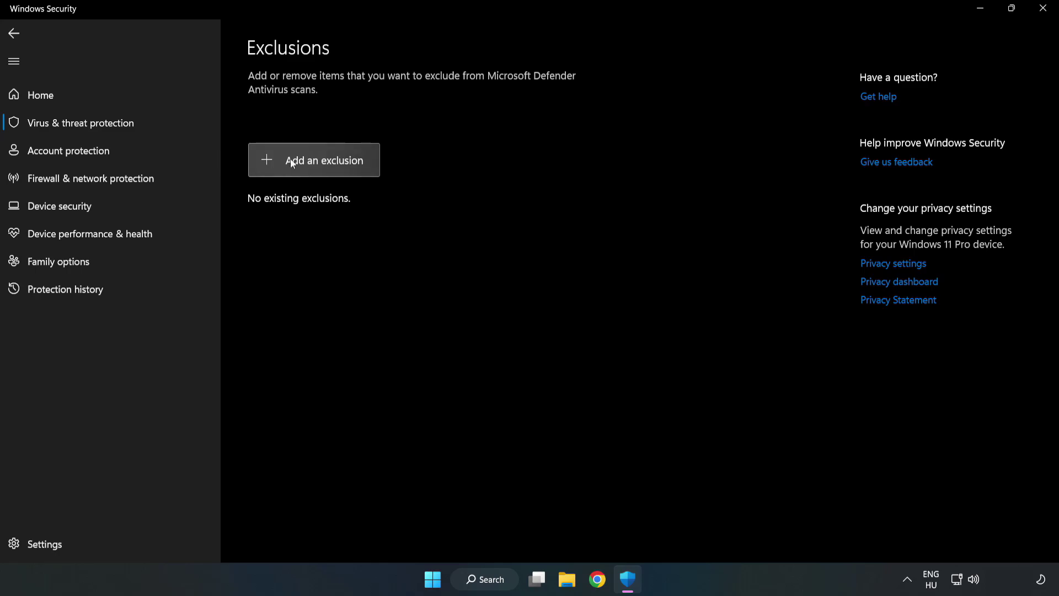
{"action": "left_click", "coordinate": [325, 166]}
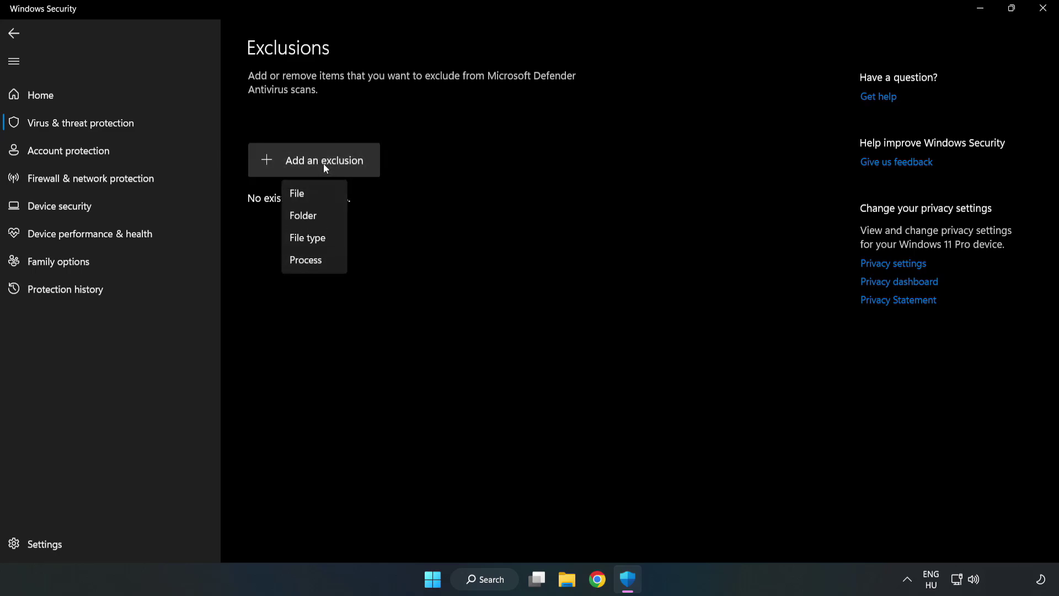
{"action": "left_click", "coordinate": [302, 195]}
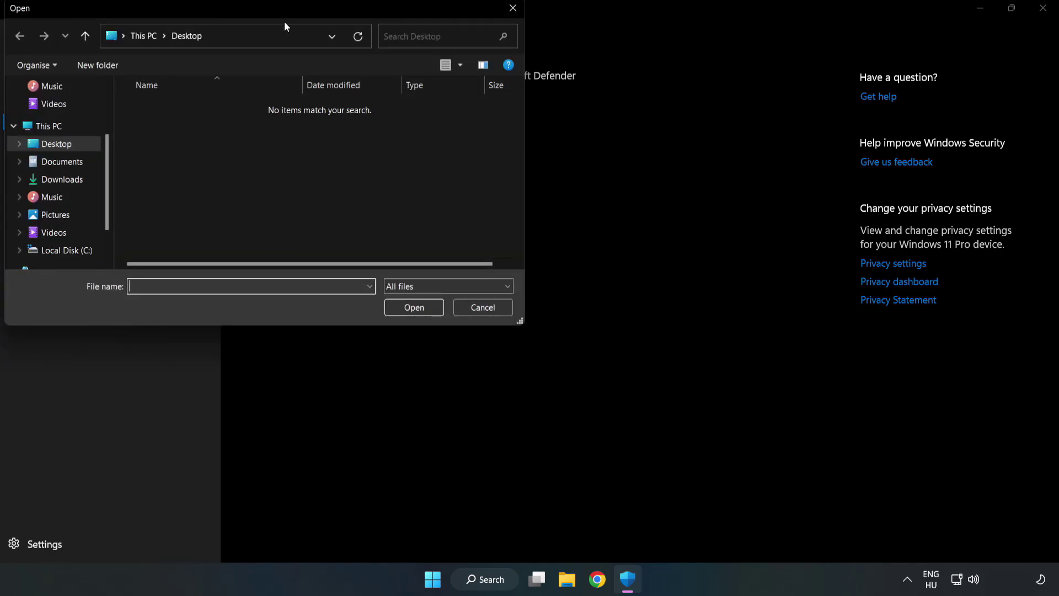
{"action": "left_click_drag", "start_coordinate": [285, 22], "coordinate": [488, 119]}
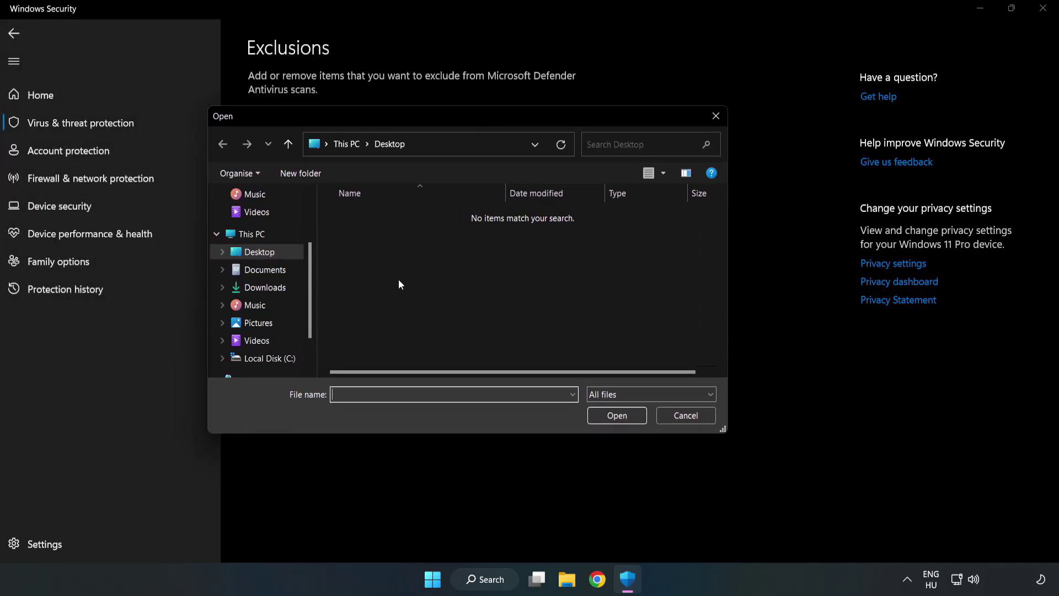
- Exclude the NOT WORKING APP shortcut (chrome.exe) from C:\Program Files (x86), then close Windows Security
{"action": "left_click", "coordinate": [273, 360]}
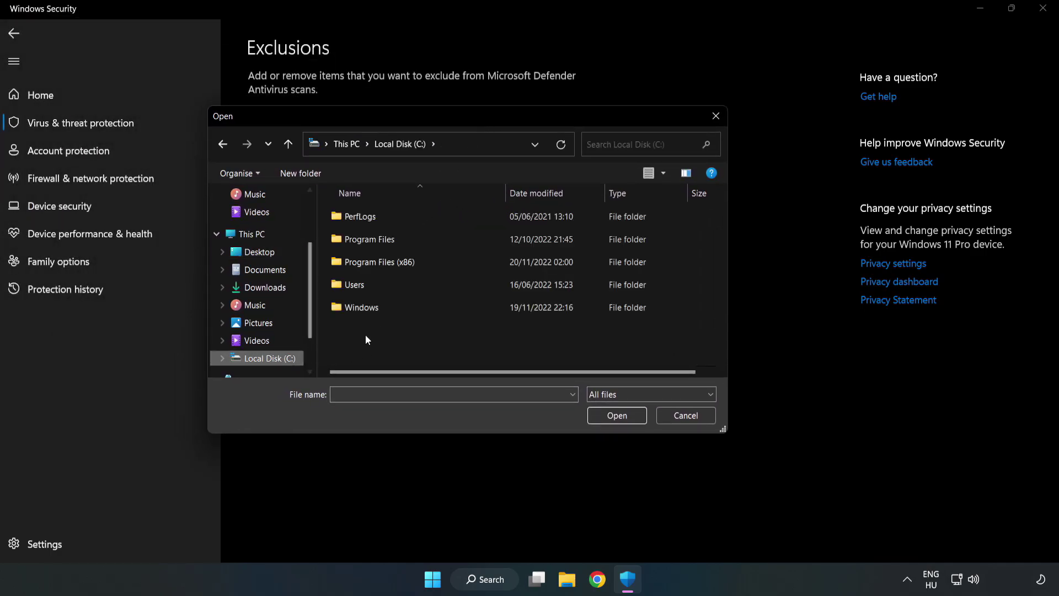
{"action": "double_click", "coordinate": [416, 263]}
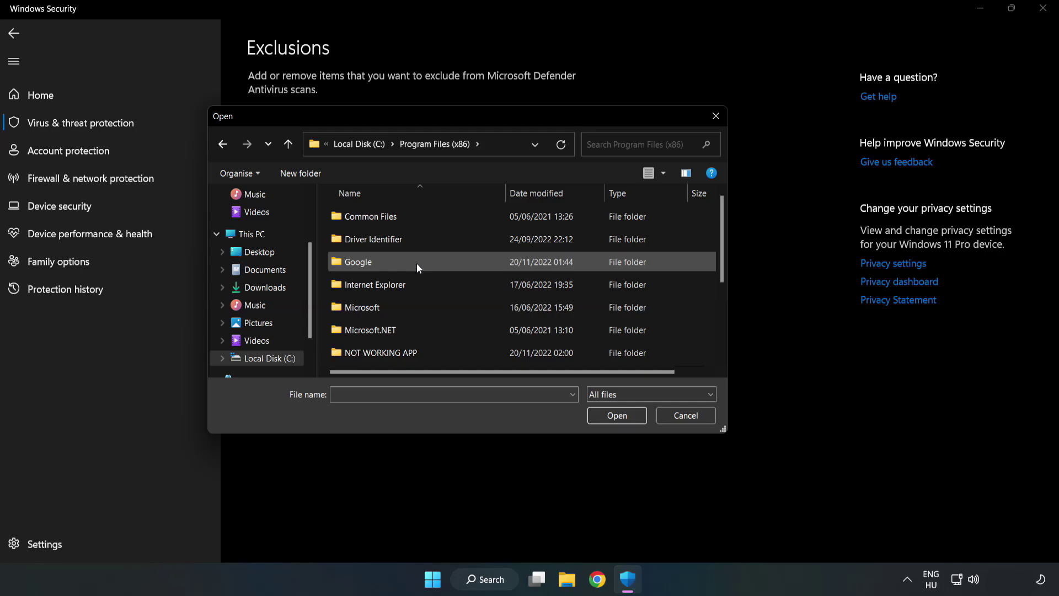
{"action": "double_click", "coordinate": [417, 352]}
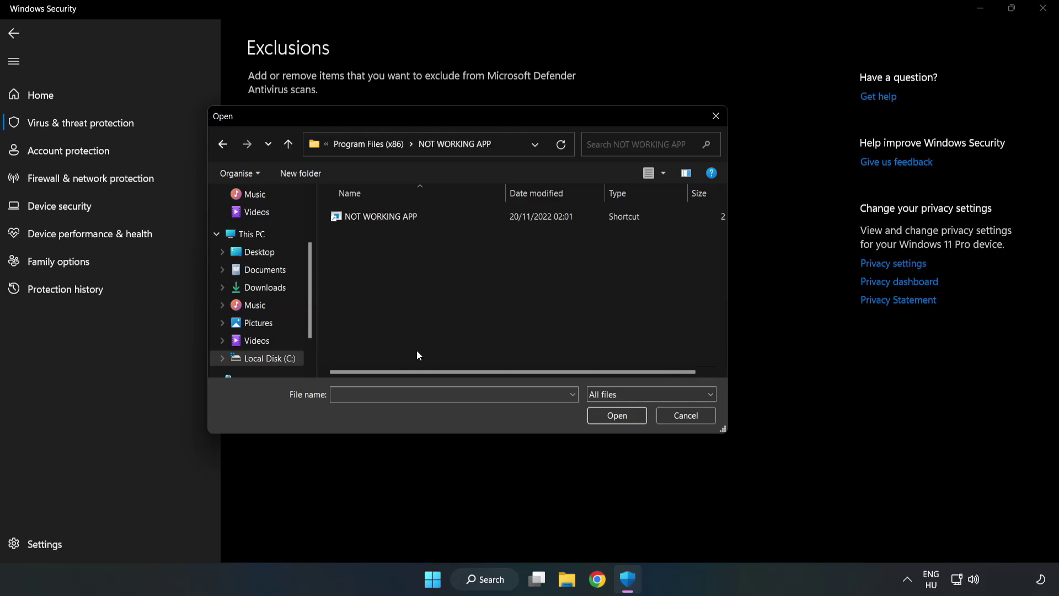
{"action": "left_click", "coordinate": [374, 217]}
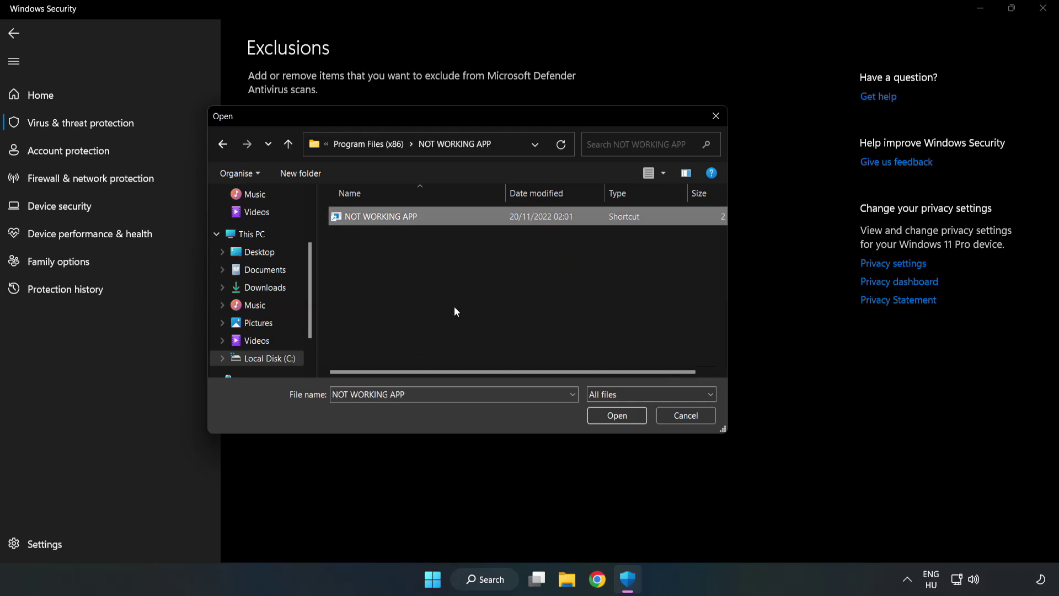
{"action": "left_click", "coordinate": [617, 415]}
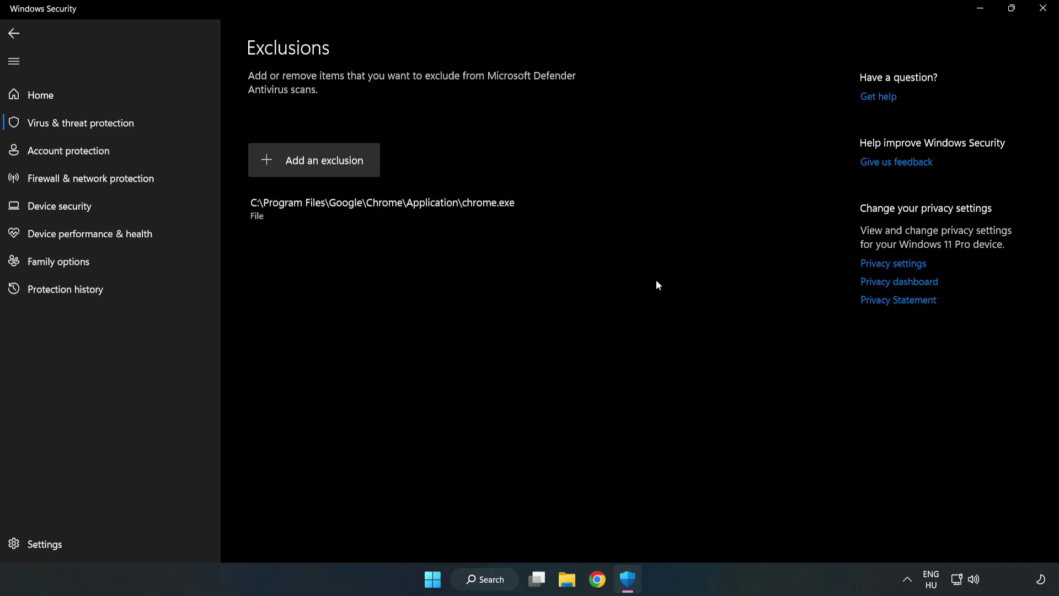
{"action": "left_click", "coordinate": [1043, 11]}
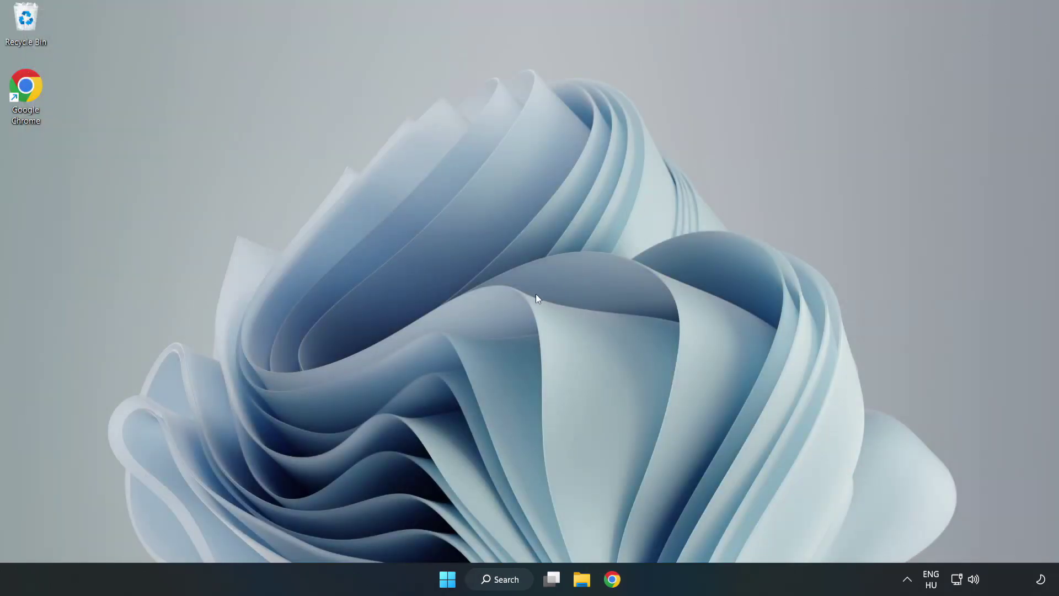
- Show the Start menu's power options: Sleep, Shut down and Restart
{"action": "left_click", "coordinate": [447, 579]}
{"action": "left_click", "coordinate": [706, 531]}
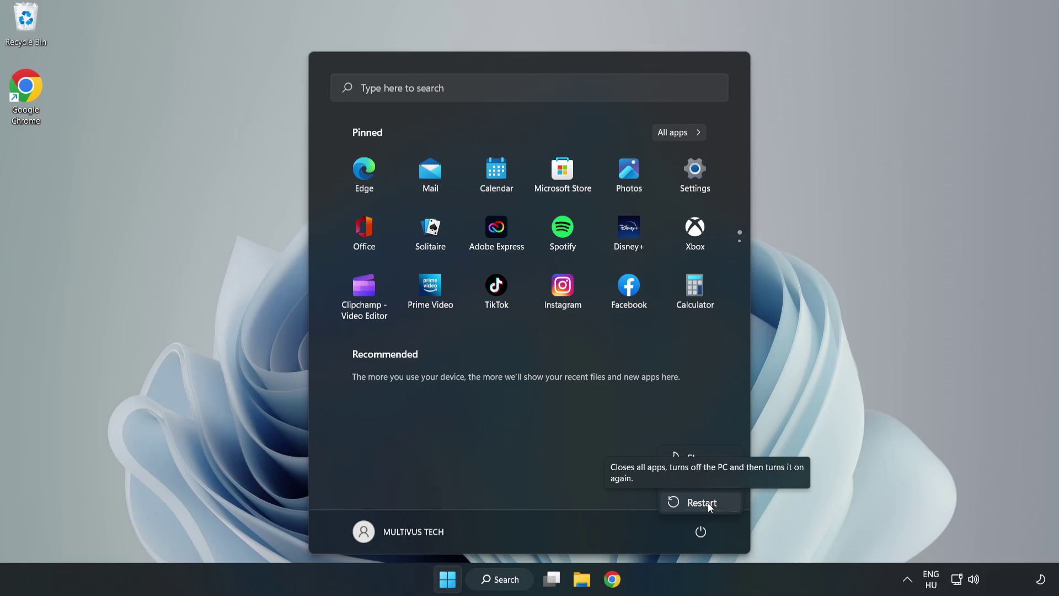